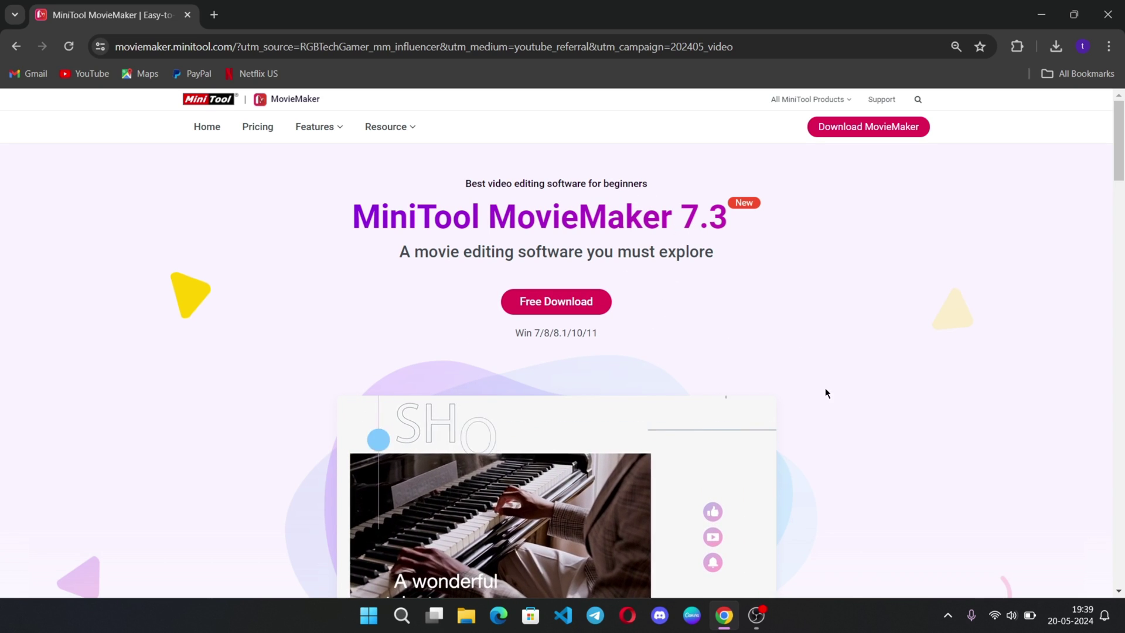
Download the free MiniTool MovieMaker installer from moviemaker.minitool.com
scroll(826, 392, "down", 8)
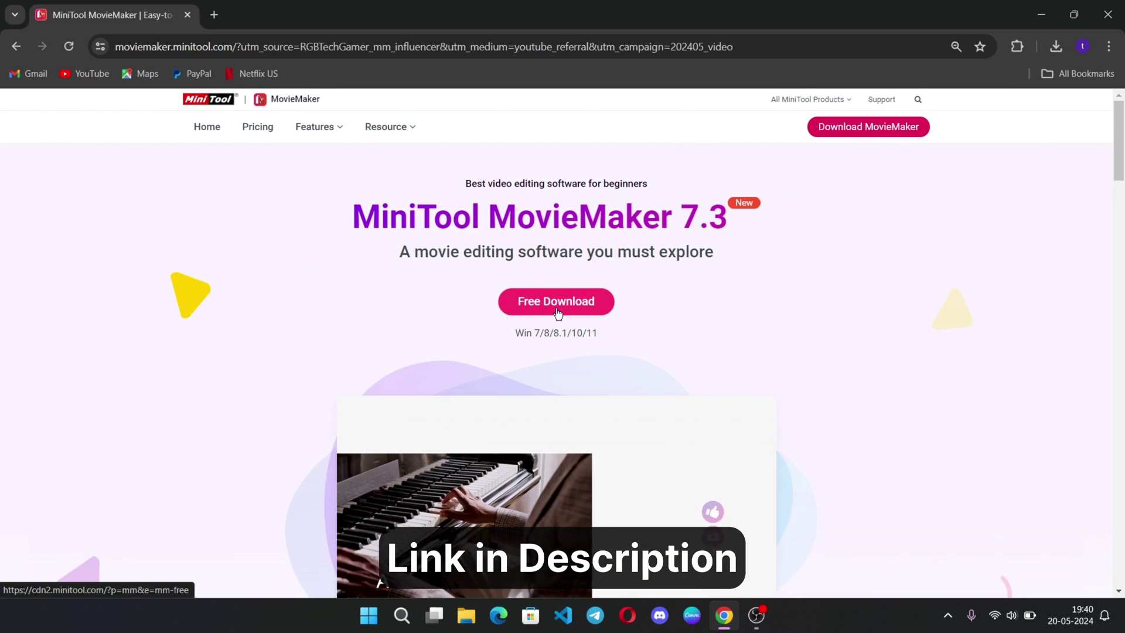
left_click(554, 311)
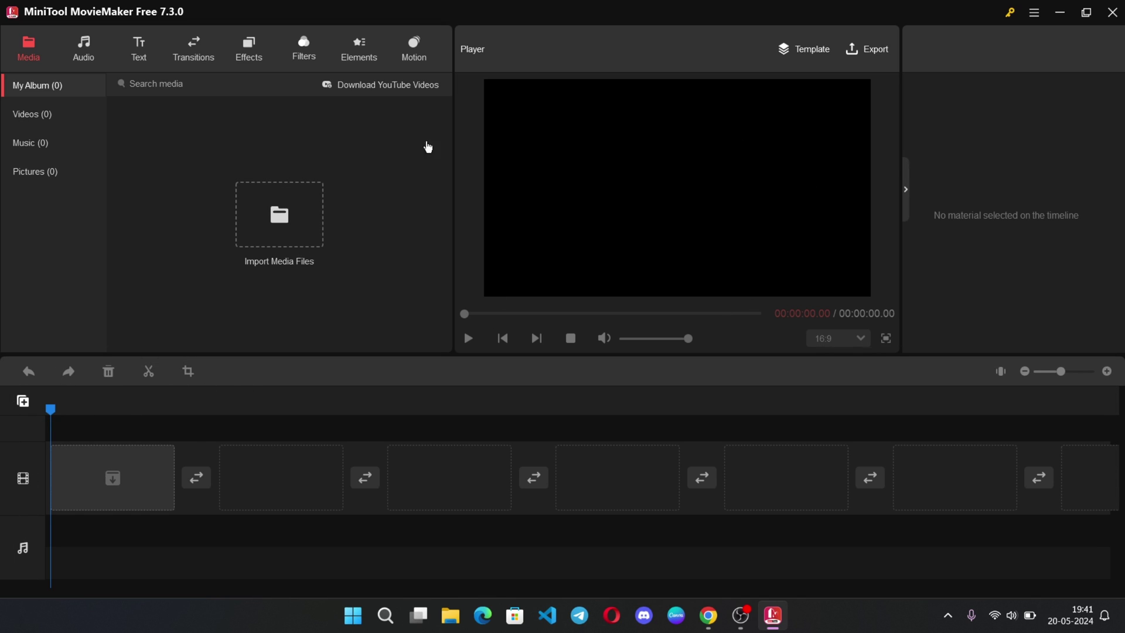
Import every video clip in the Downloads folder into the media library
left_click(277, 223)
key("ctrl+a")
scroll(337, 193, "down", 5)
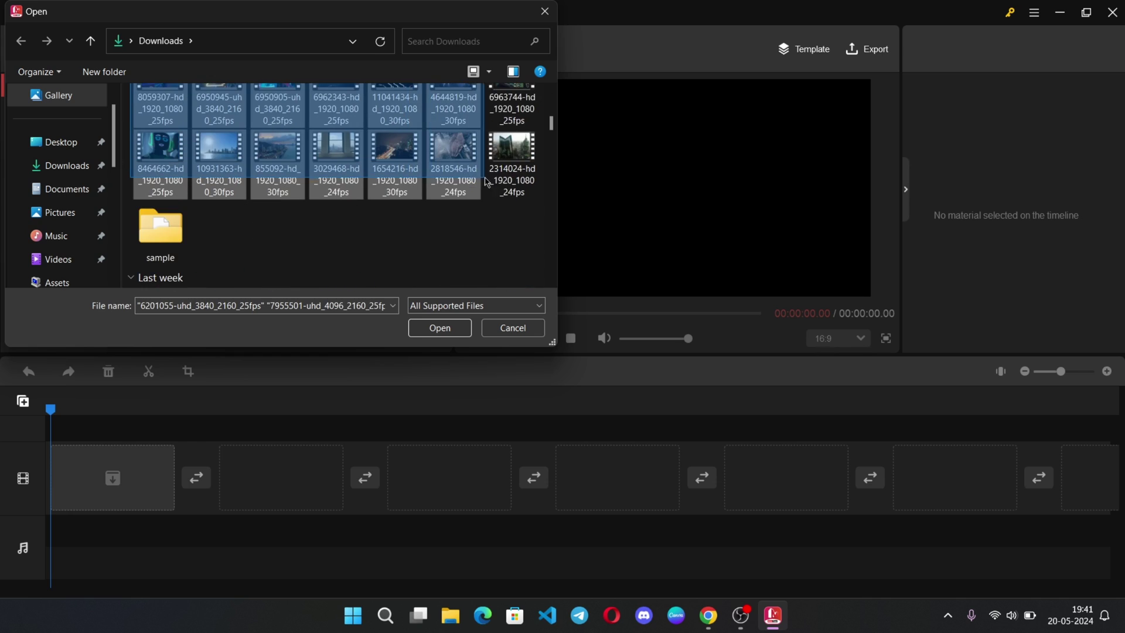
scroll(337, 194, "up", 5)
left_click(439, 329)
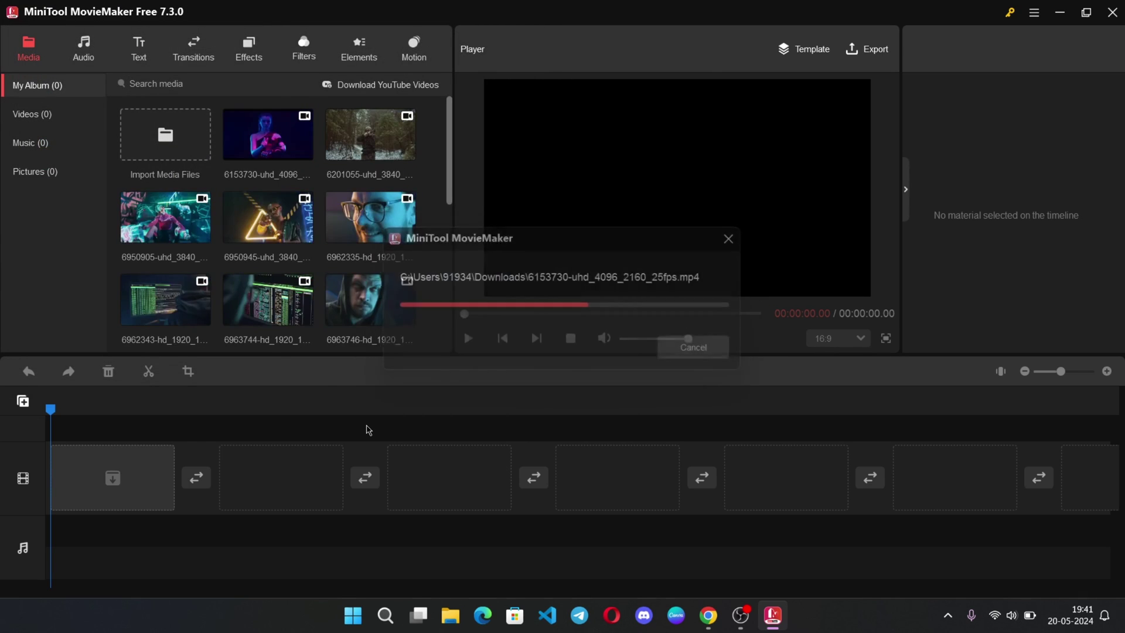
Place the city skyline clip first on the timeline and preview the sequence
left_click_drag(102, 466, 87, 484)
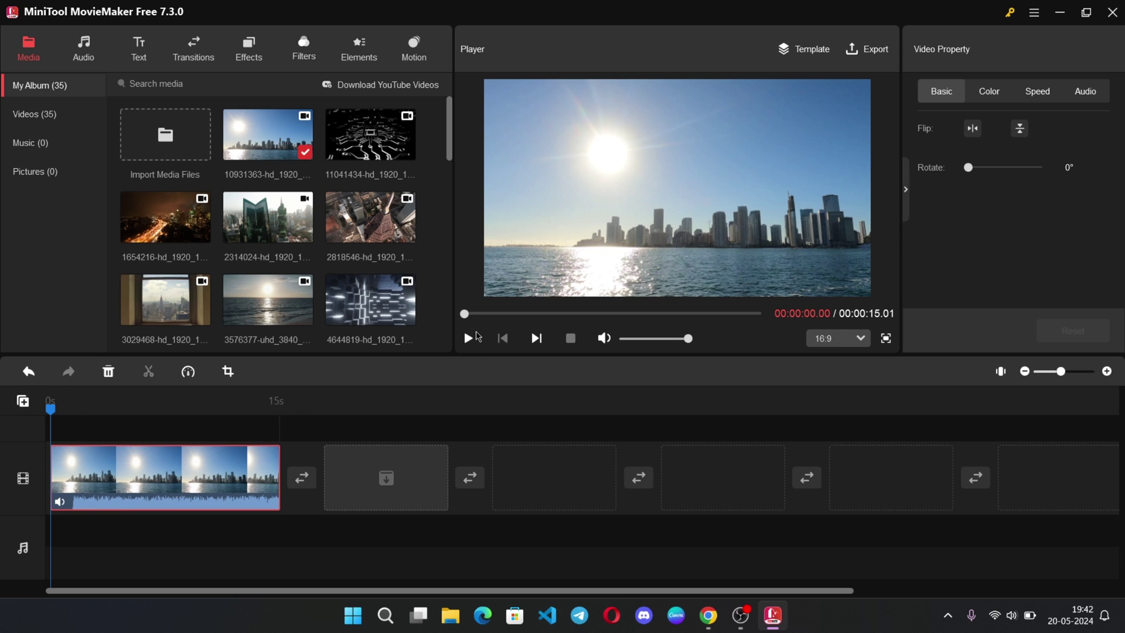
left_click(470, 338)
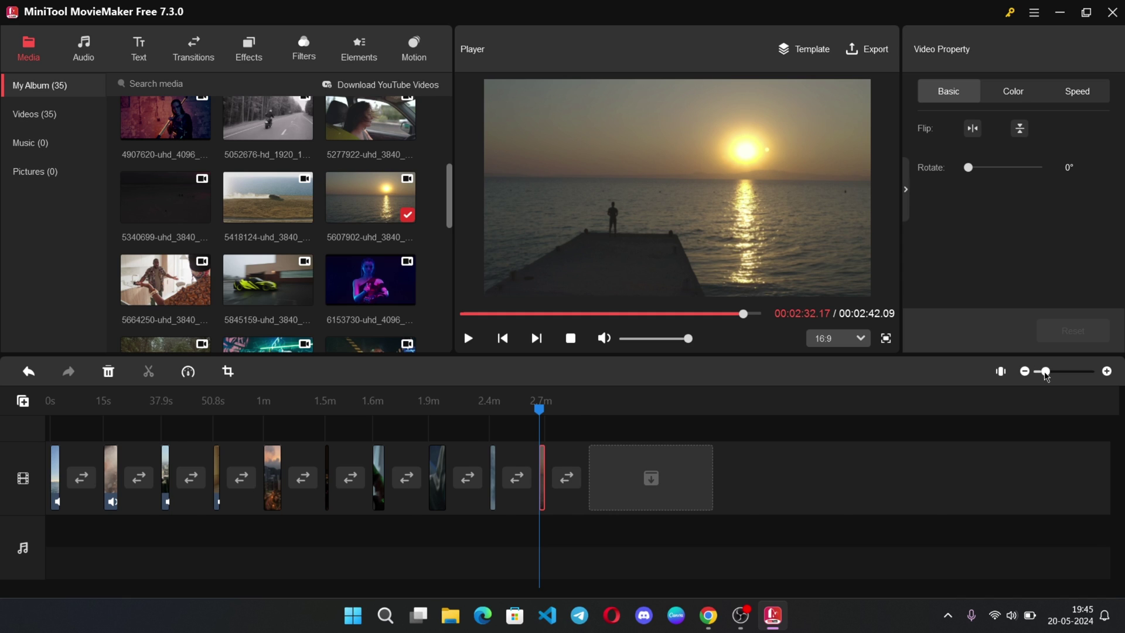
left_click_drag(1045, 373, 1049, 375)
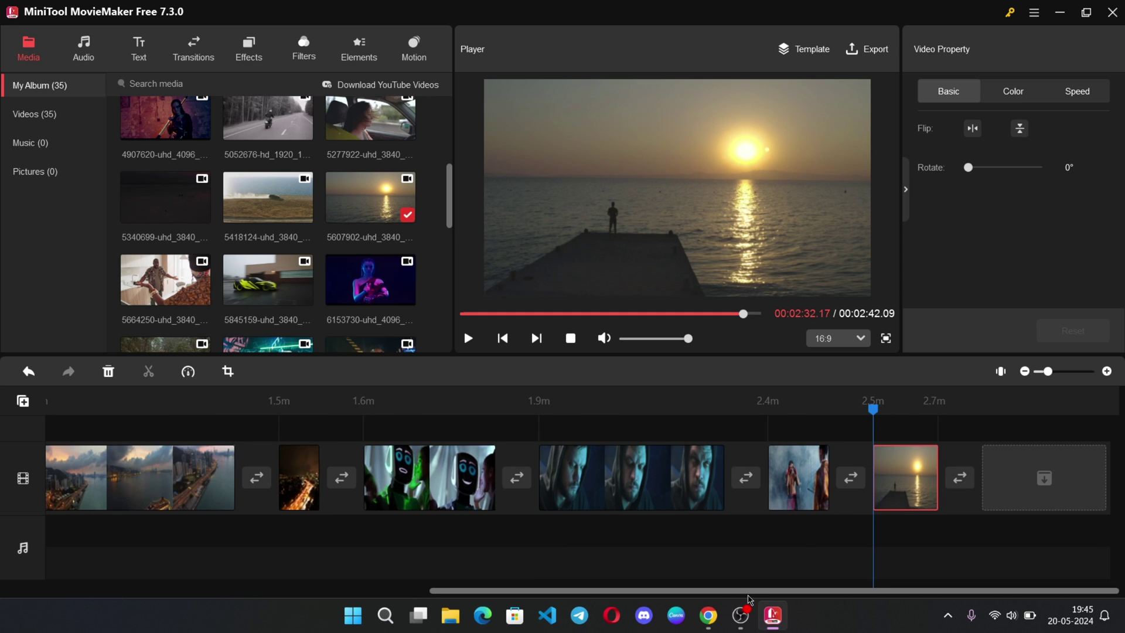
scroll(749, 599, "left", 10)
Select the first timeline clip and browse the library's video, music and full album views
left_click(88, 446)
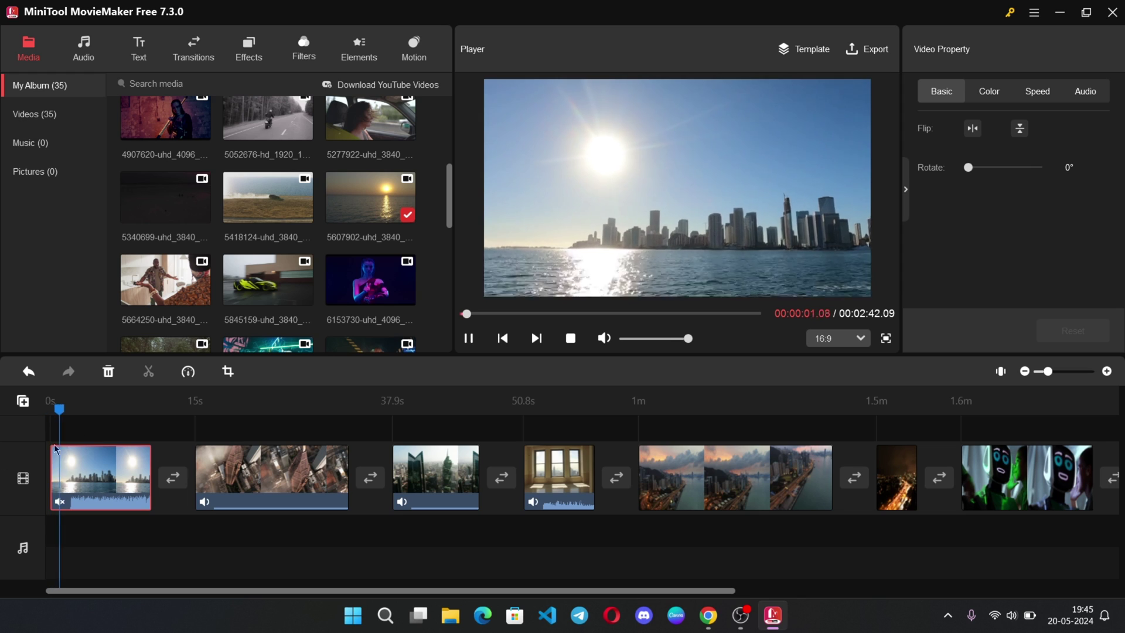
left_click(817, 410)
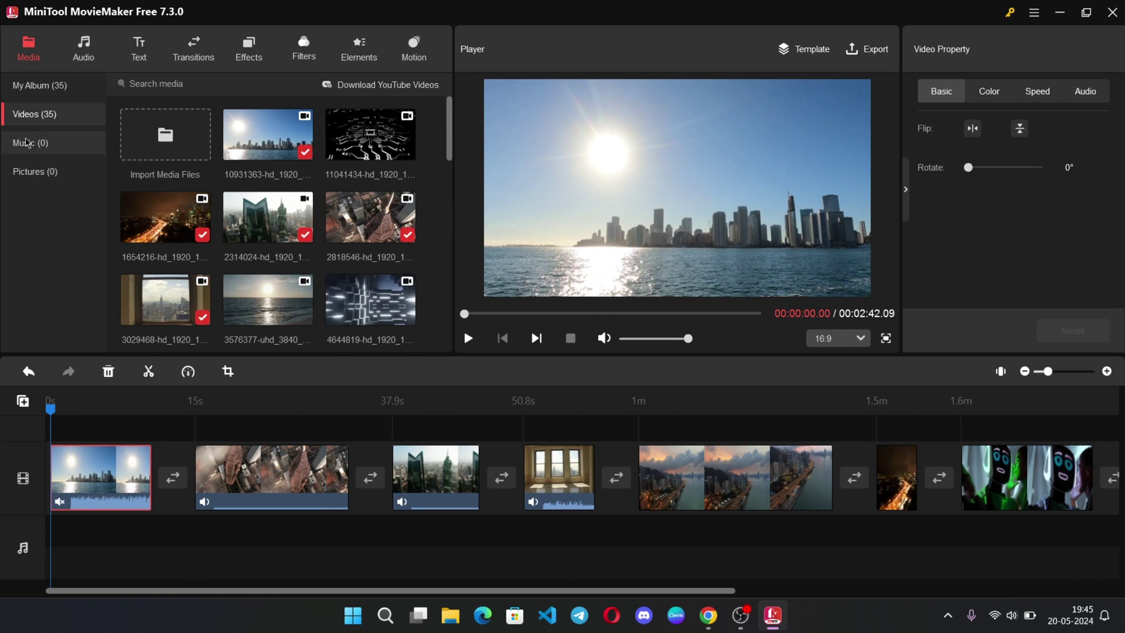
left_click(27, 142)
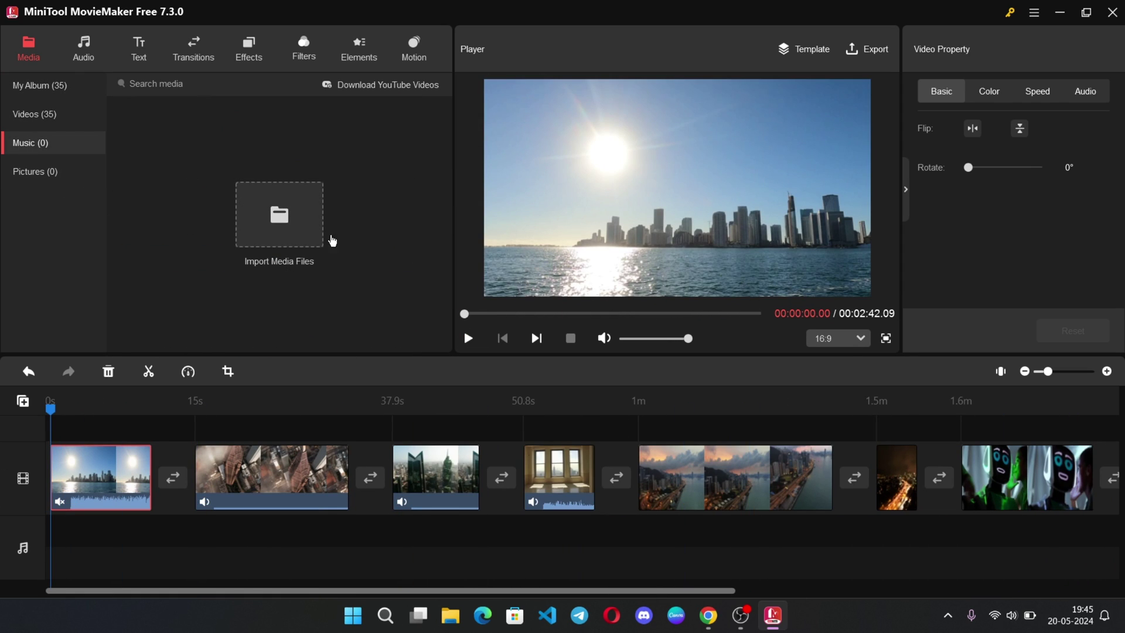
left_click(39, 85)
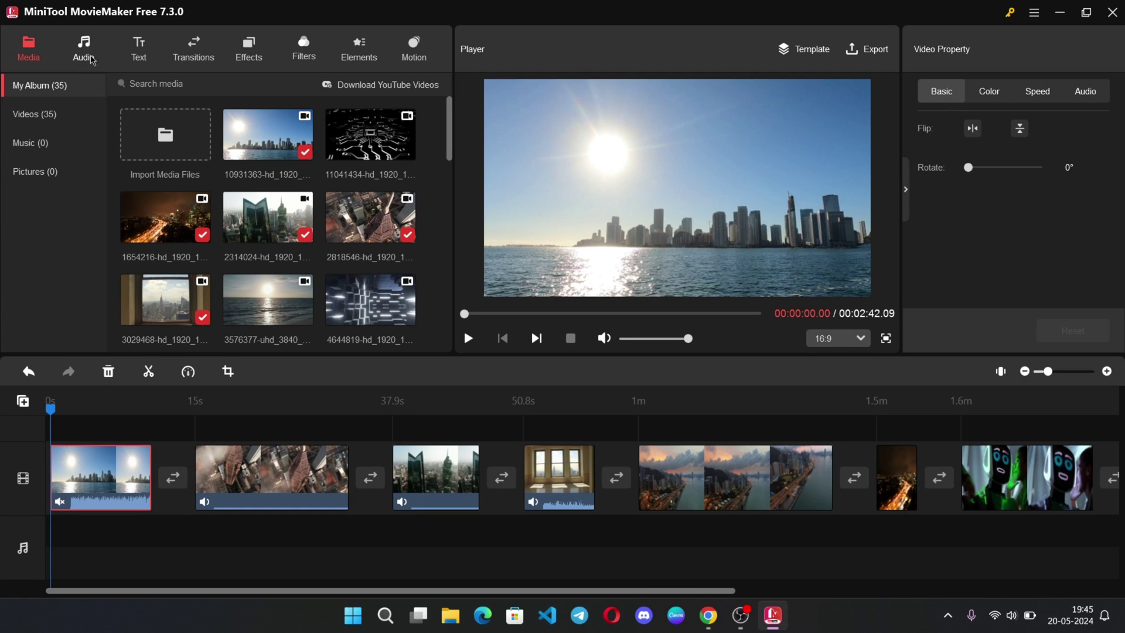
Browse the built-in Music tracks in the Audio library
left_click(92, 61)
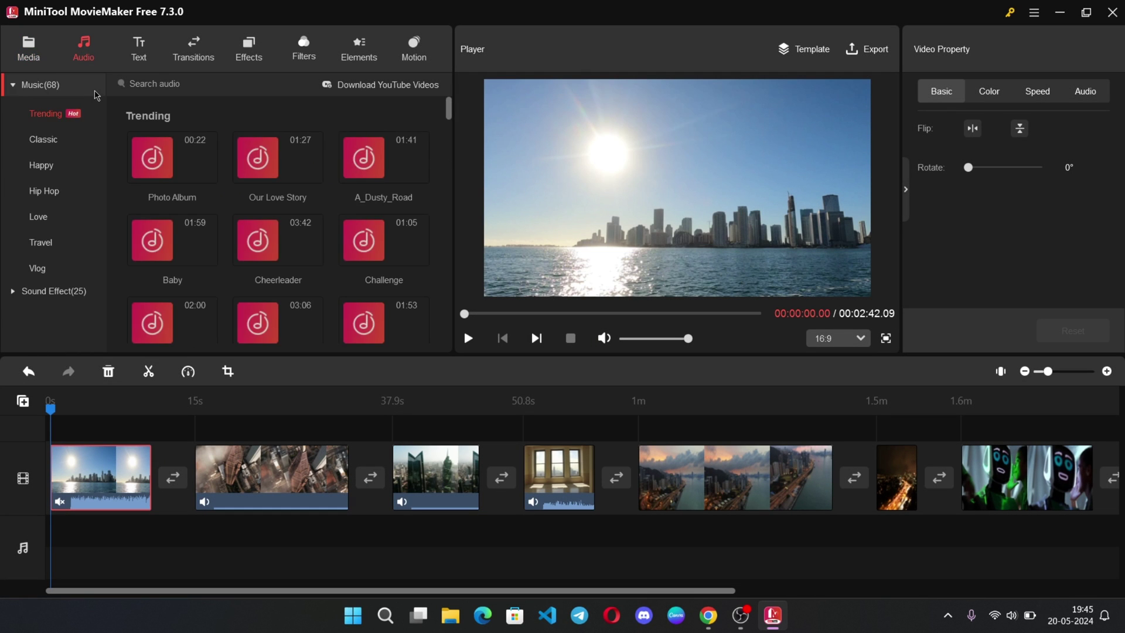
scroll(288, 236, "down", 10)
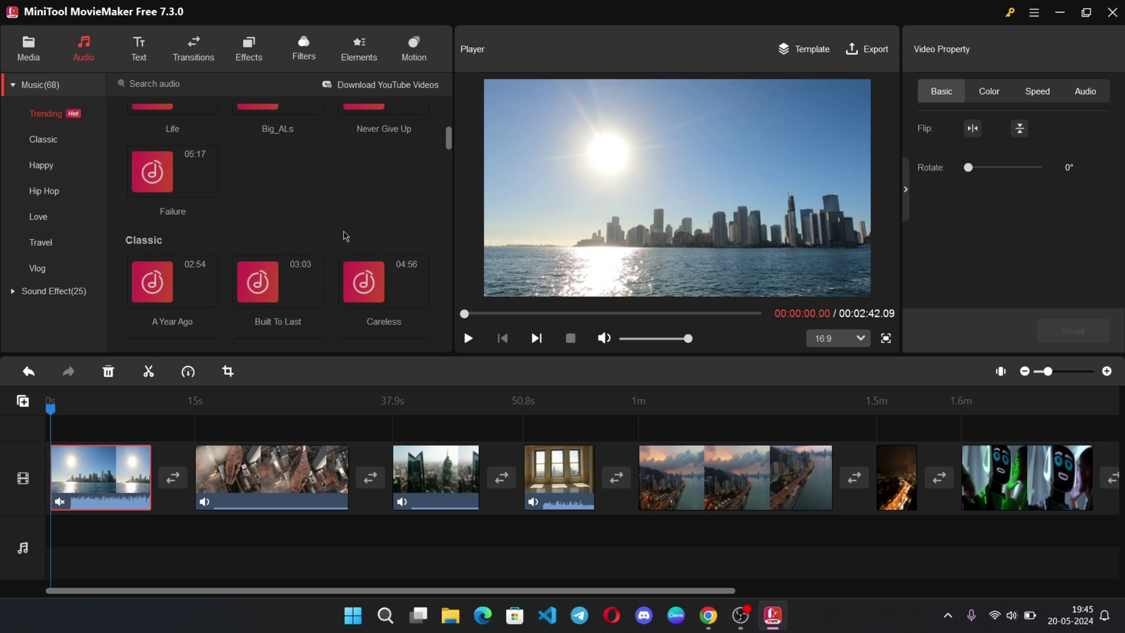
scroll(346, 259, "up", 10)
mouse_move(162, 161)
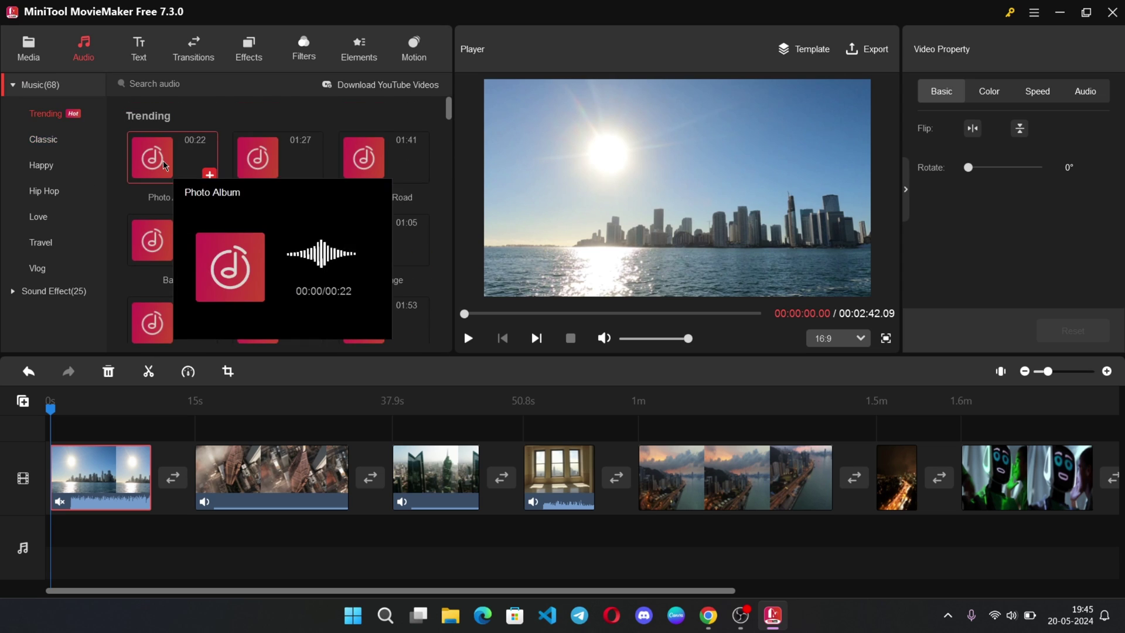
scroll(147, 246, "down", 3)
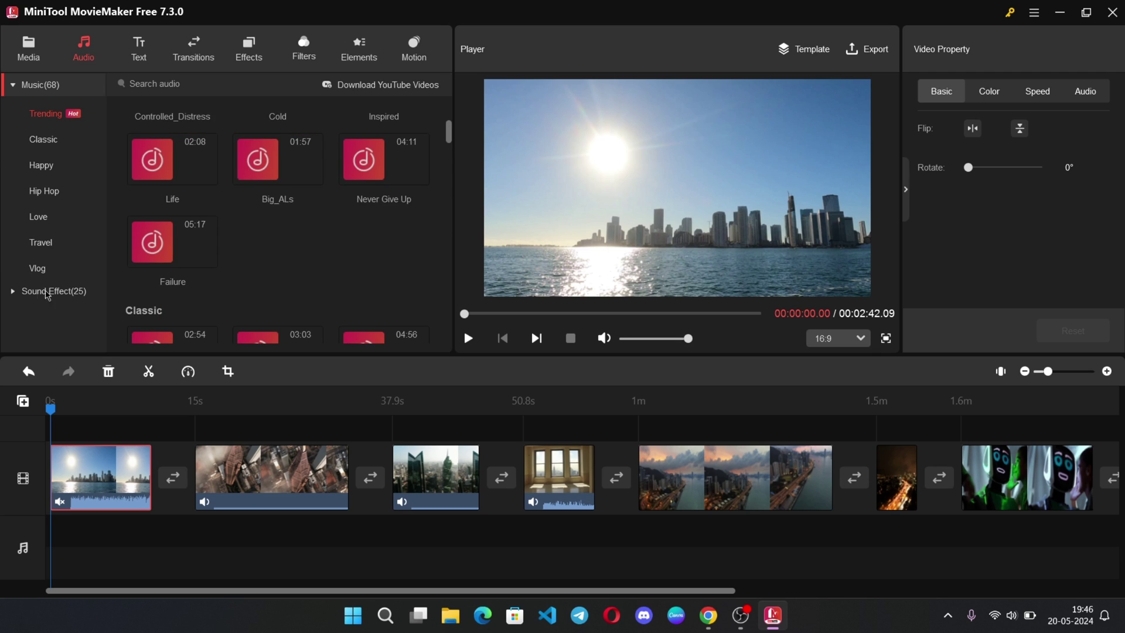
Preview the Sound Effect collection, then return to the Music list
left_click(43, 292)
scroll(182, 253, "down", 3)
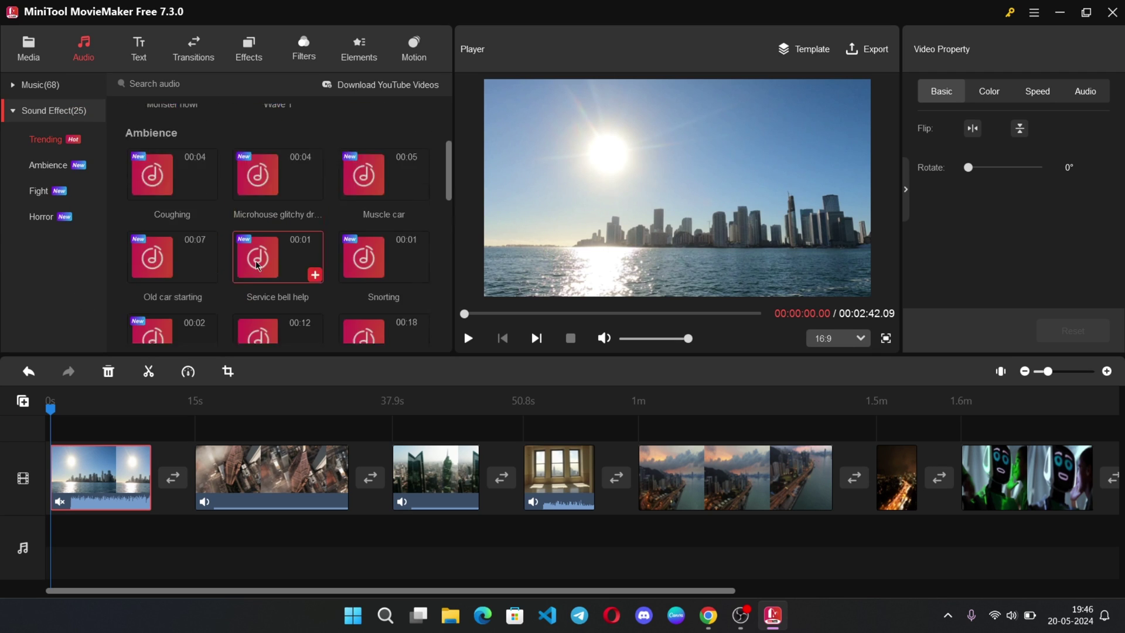
scroll(173, 176, "up", 3)
mouse_move(173, 171)
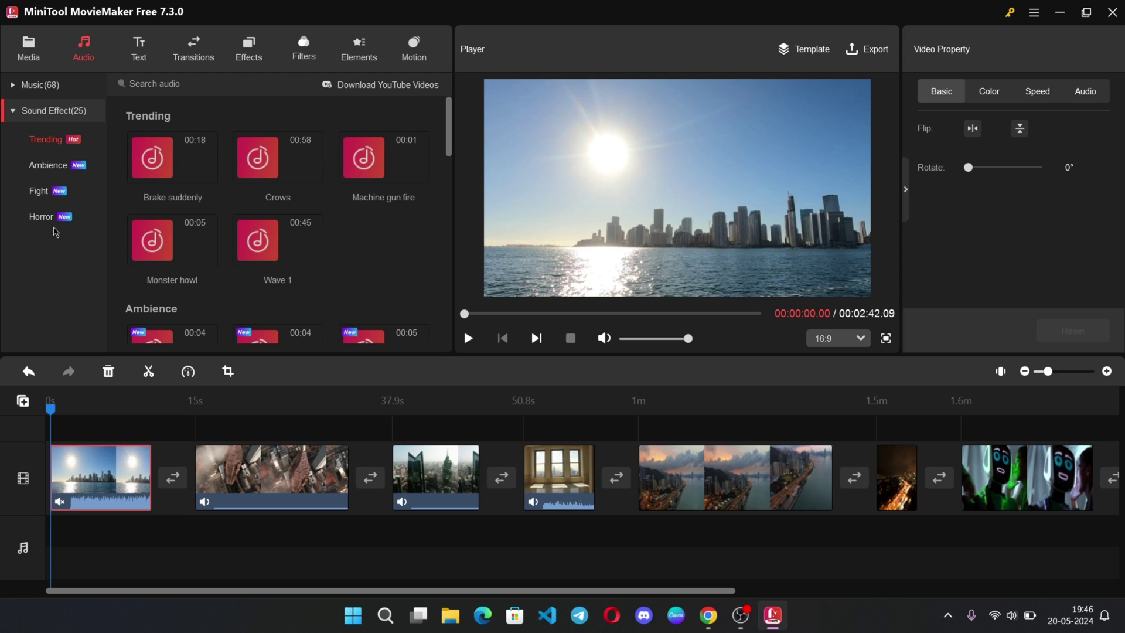
left_click(52, 94)
scroll(258, 159, "down", 2)
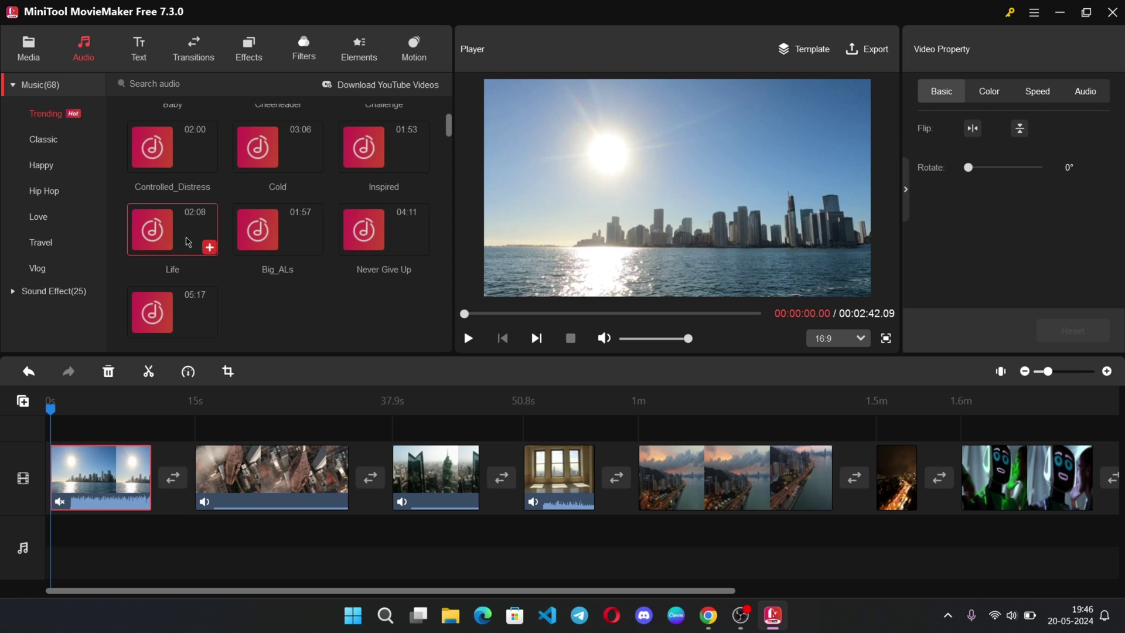
Add the Life track as background music and trim the first clip at 4.9 seconds
left_click(209, 248)
left_click(468, 338)
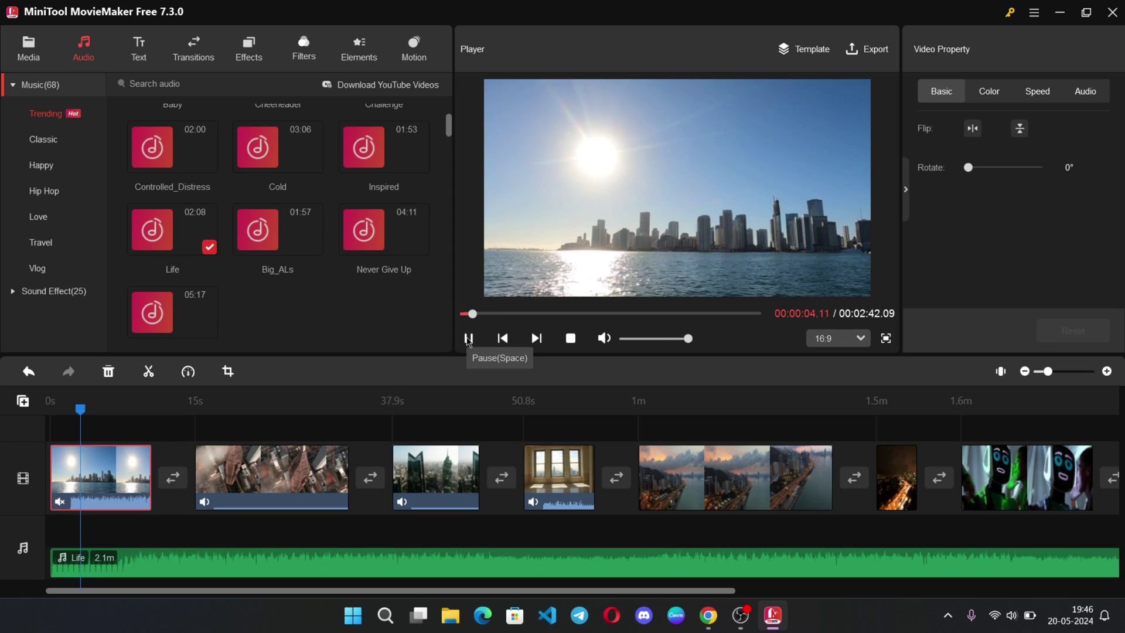
left_click(150, 373)
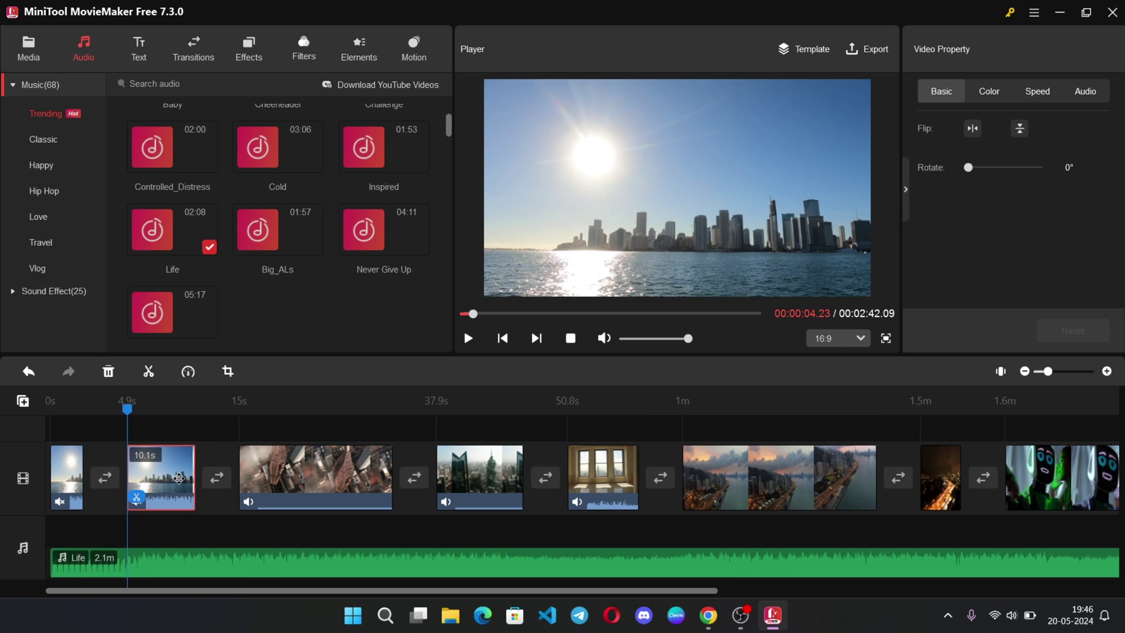
left_click(108, 372)
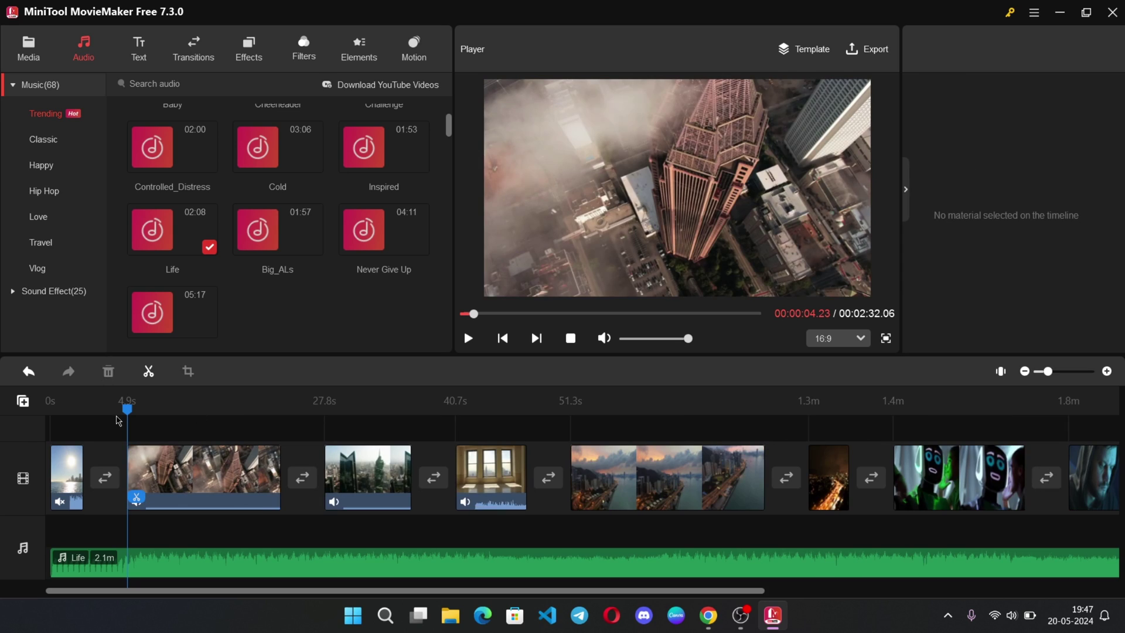
Preview the edited timeline, checking the harbour clip around 38 seconds, then stop playback
left_click(468, 338)
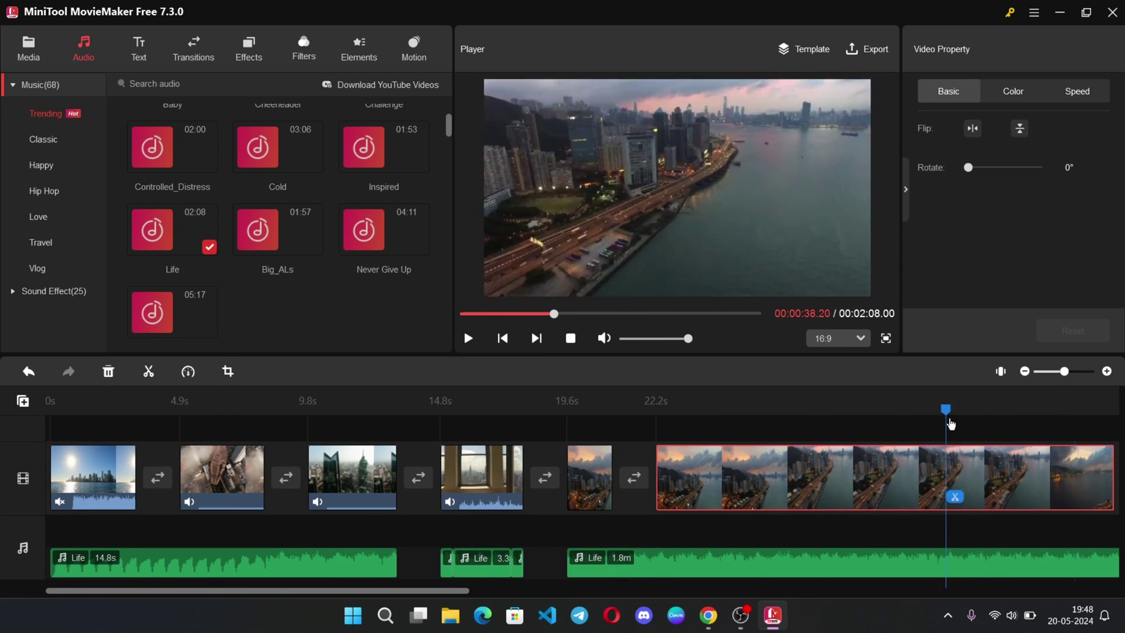
left_click(469, 338)
left_click(816, 466)
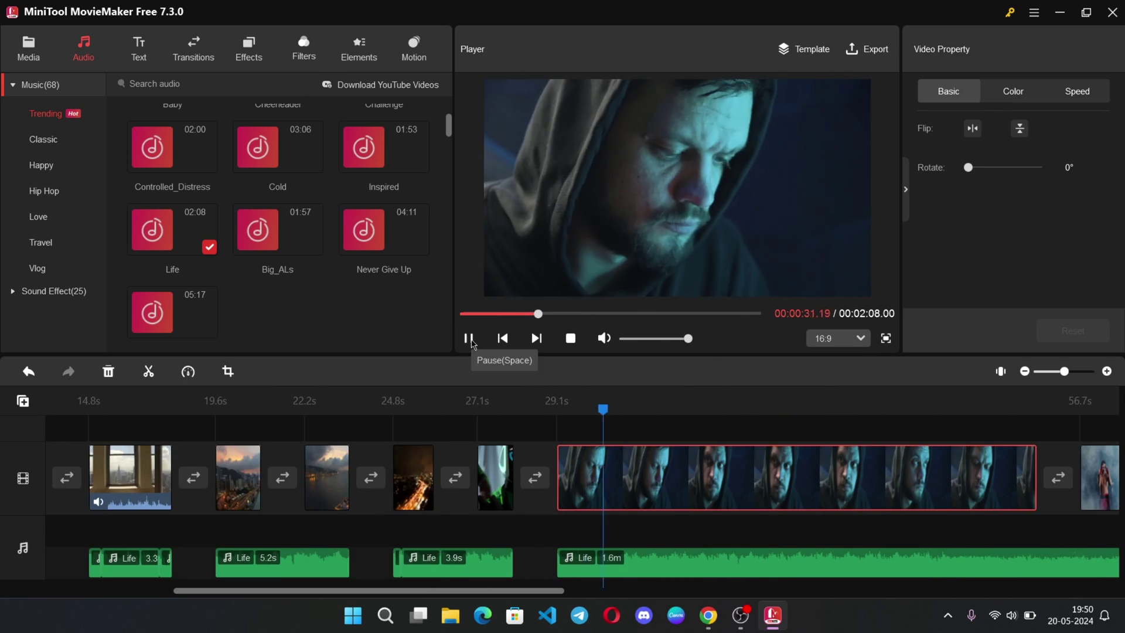
left_click(468, 338)
left_click(468, 338)
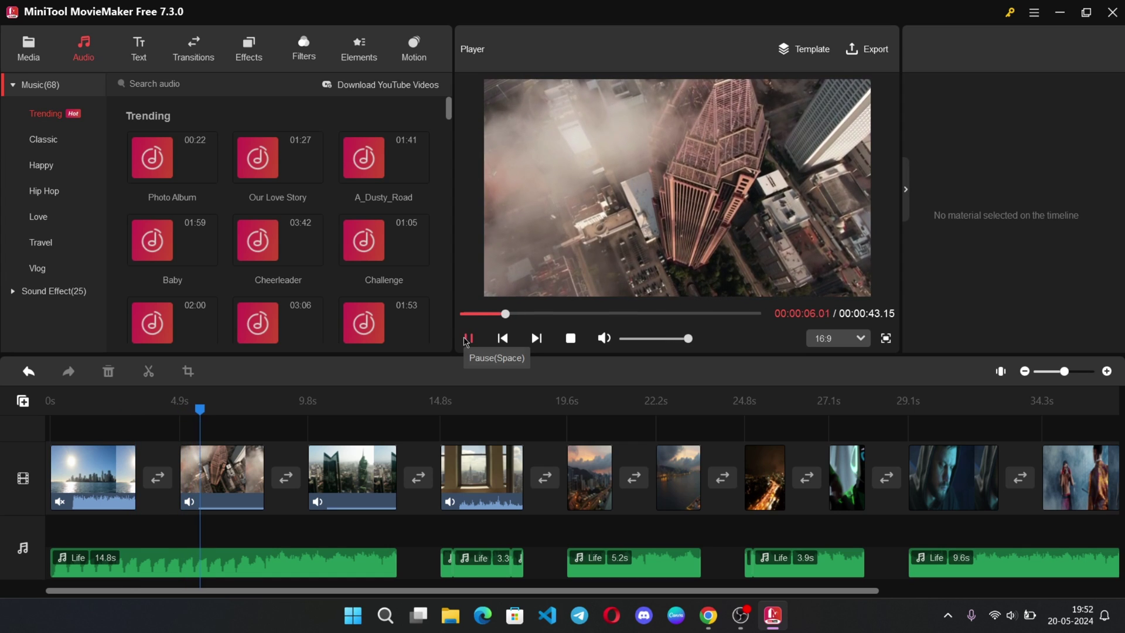
left_click(468, 338)
Place the Caption23 title on a new track at the start of the video
left_click(67, 405)
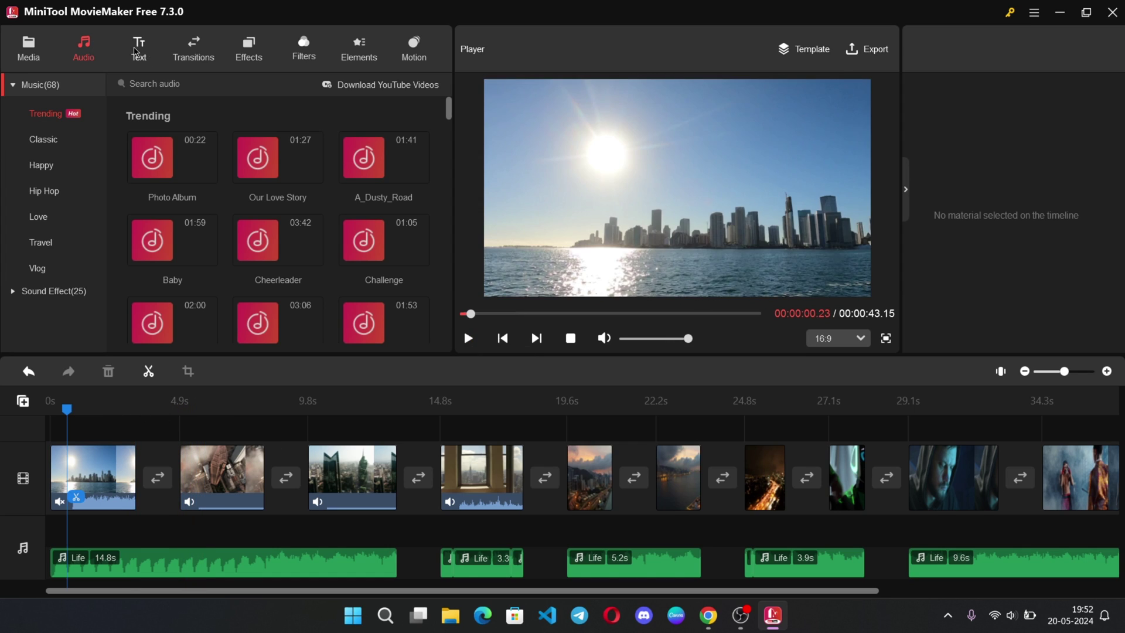
left_click(139, 46)
scroll(317, 234, "down", 5)
scroll(123, 145, "down", 2)
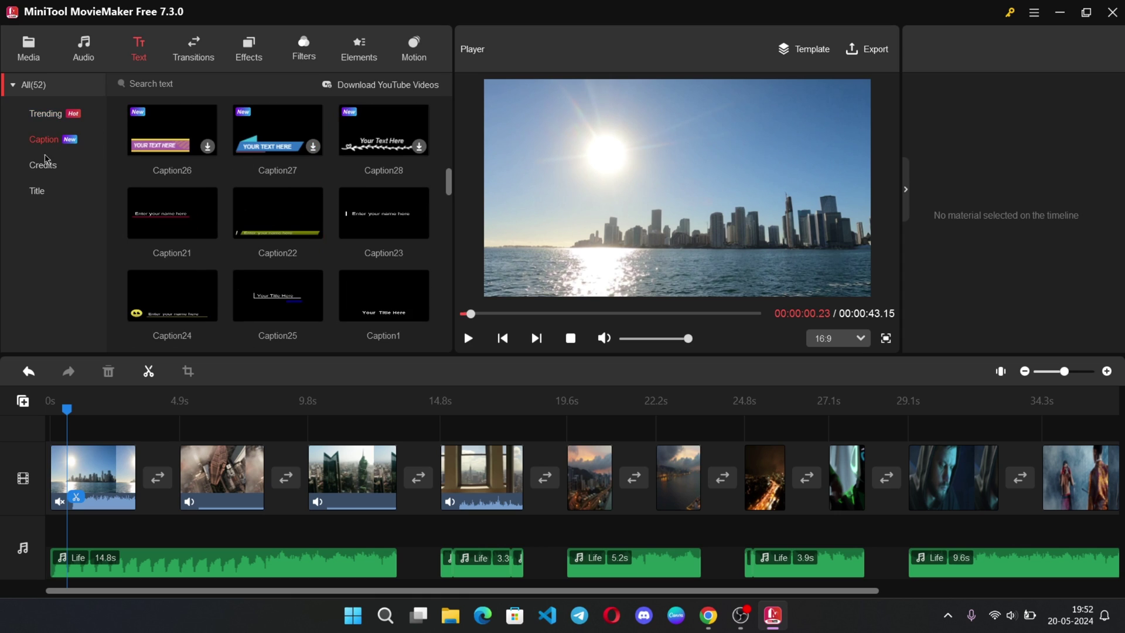
scroll(375, 234, "up", 6)
left_click_drag(124, 432, 59, 433)
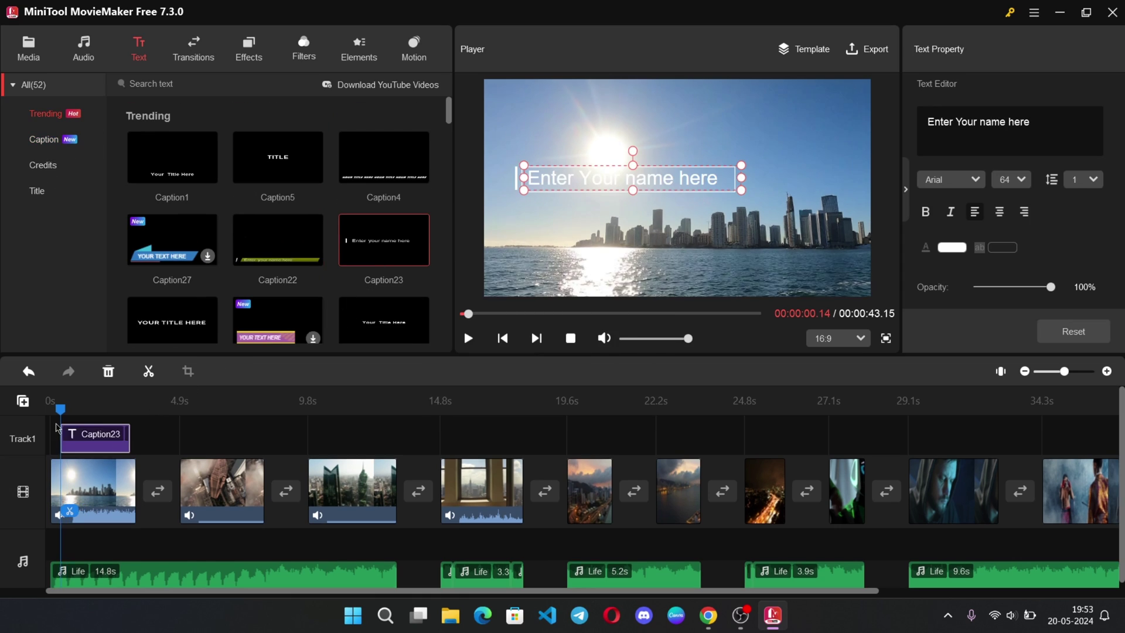
Set the caption font size to 32, preview it, and centre the credits text
left_click(1011, 180)
left_click(1008, 321)
left_click(1011, 179)
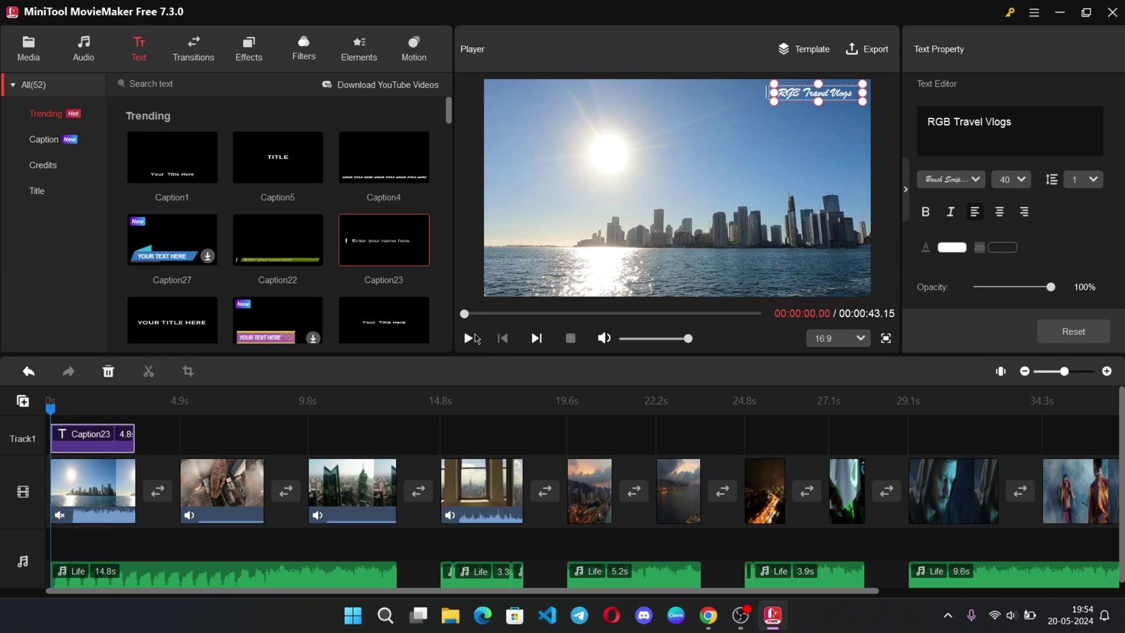
left_click(469, 338)
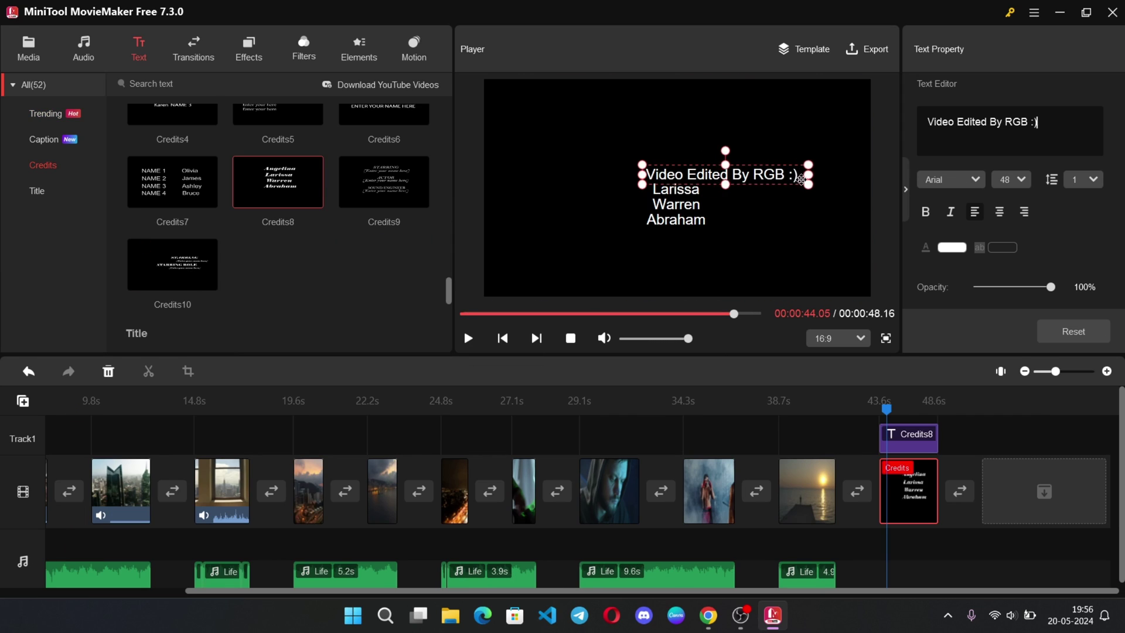
left_click_drag(798, 177, 705, 184)
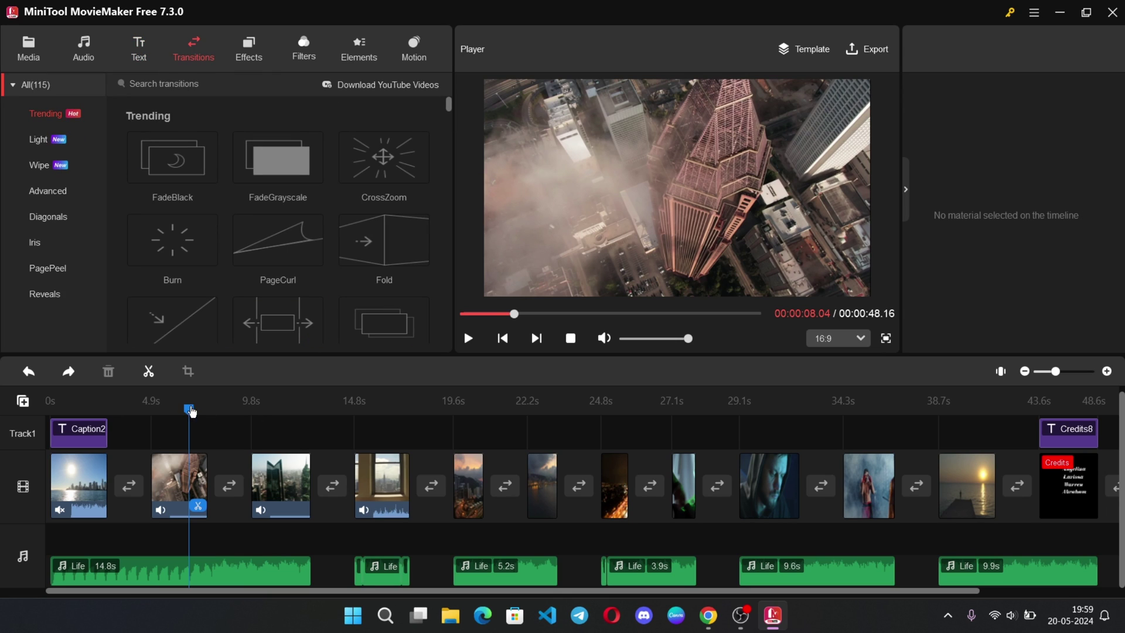
Put the FadeGrayscale transition between the first two clips and browse other transitions
left_click_drag(192, 412, 3, 417)
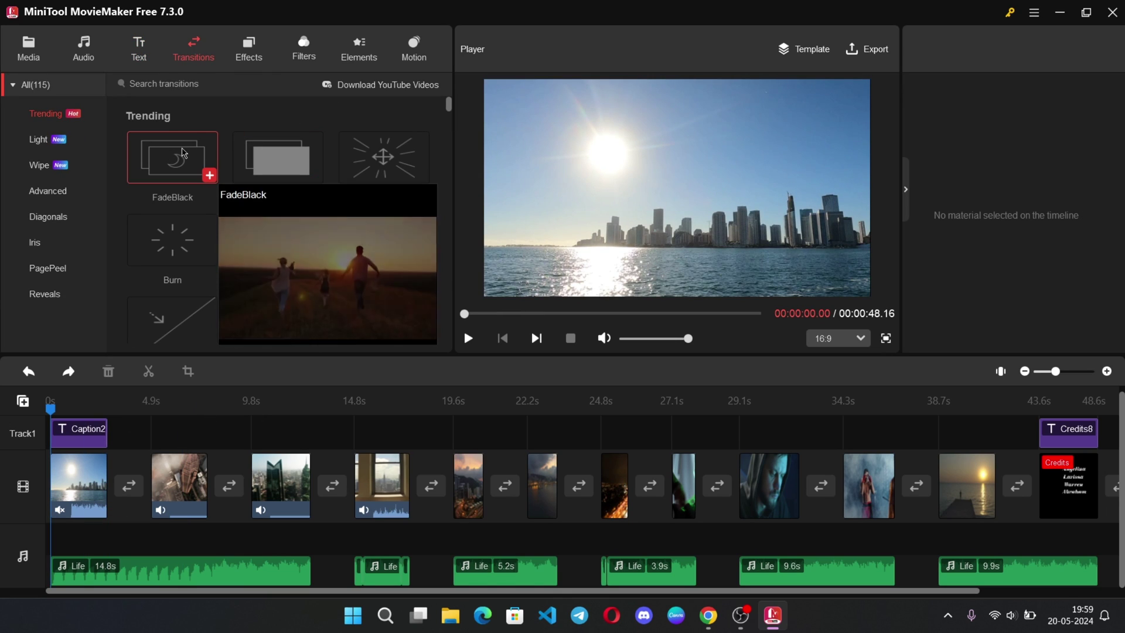
scroll(226, 213, "down", 6)
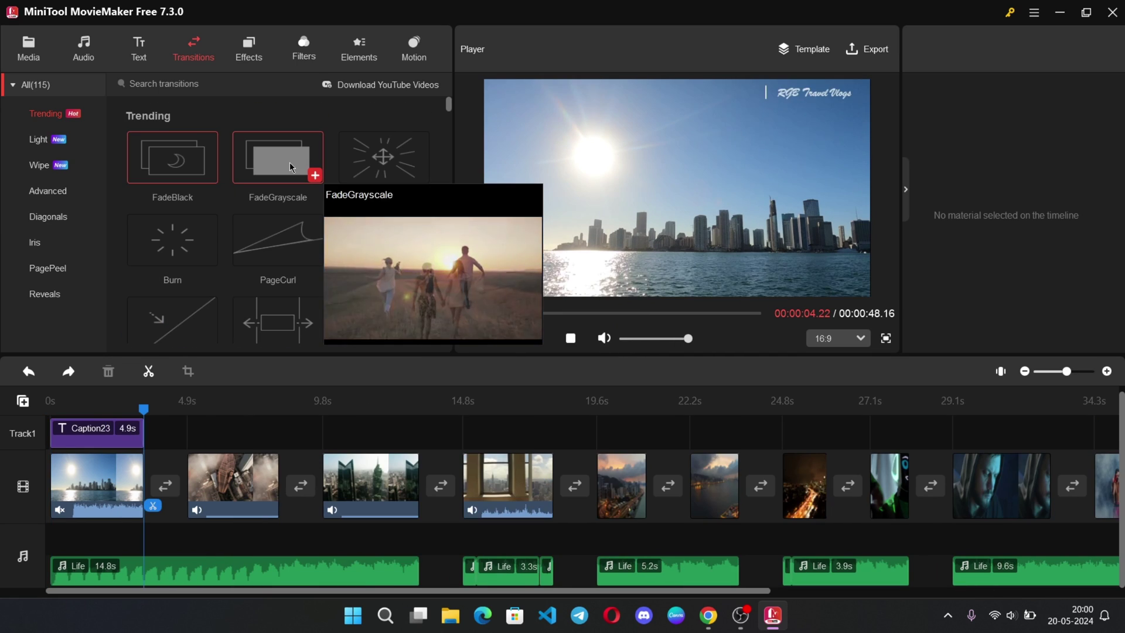
left_click_drag(289, 161, 171, 463)
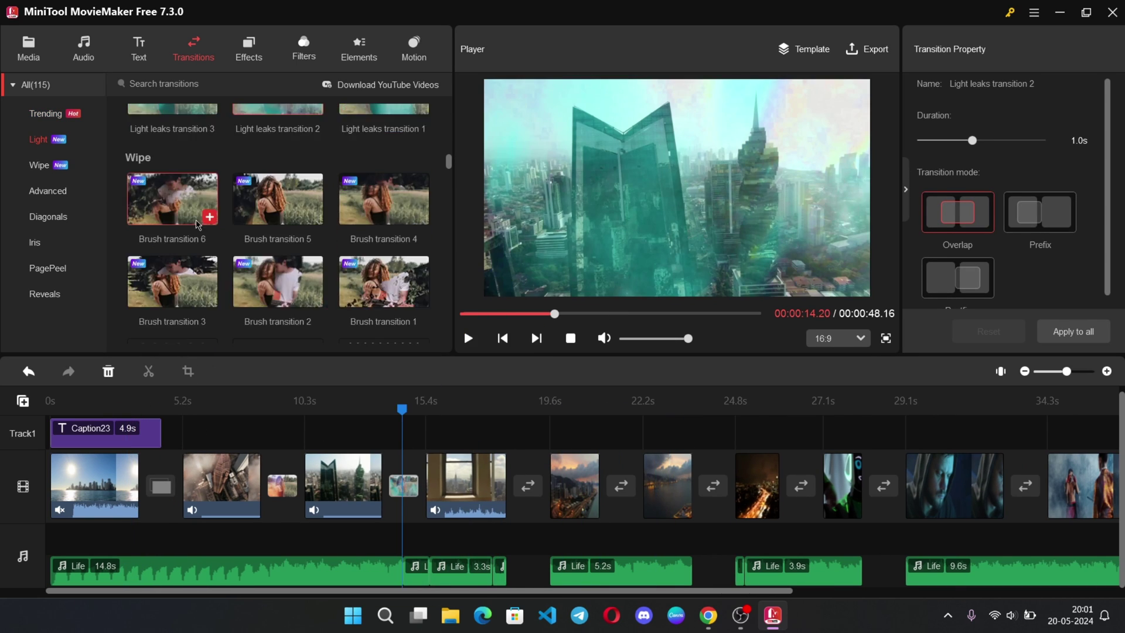
scroll(197, 224, "up", 10)
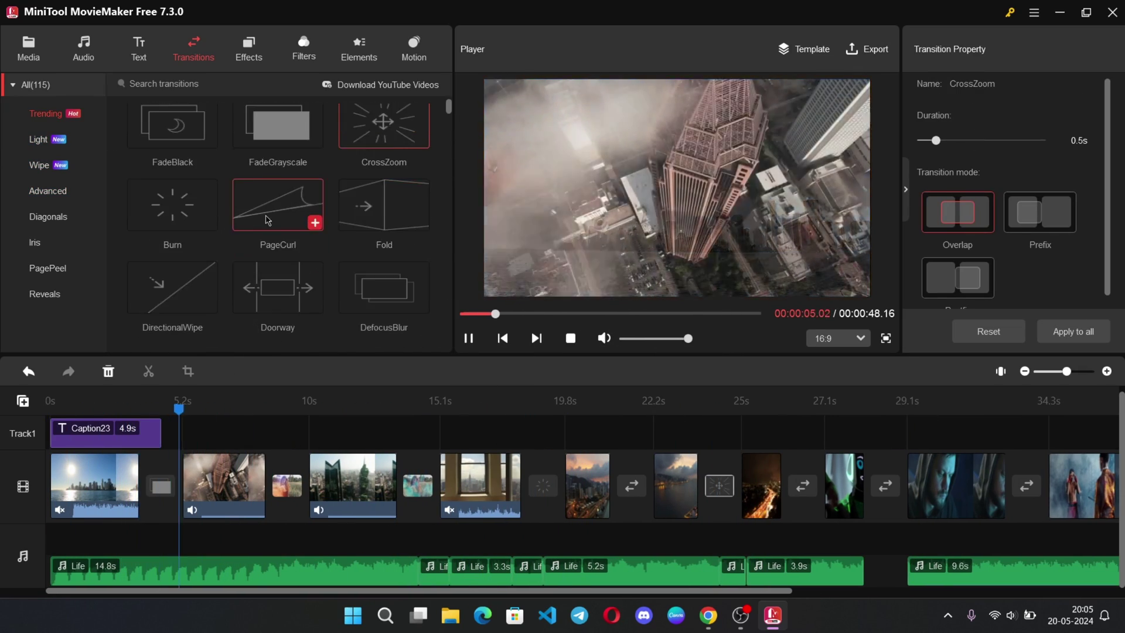
scroll(286, 223, "down", 5)
scroll(286, 223, "down", 5)
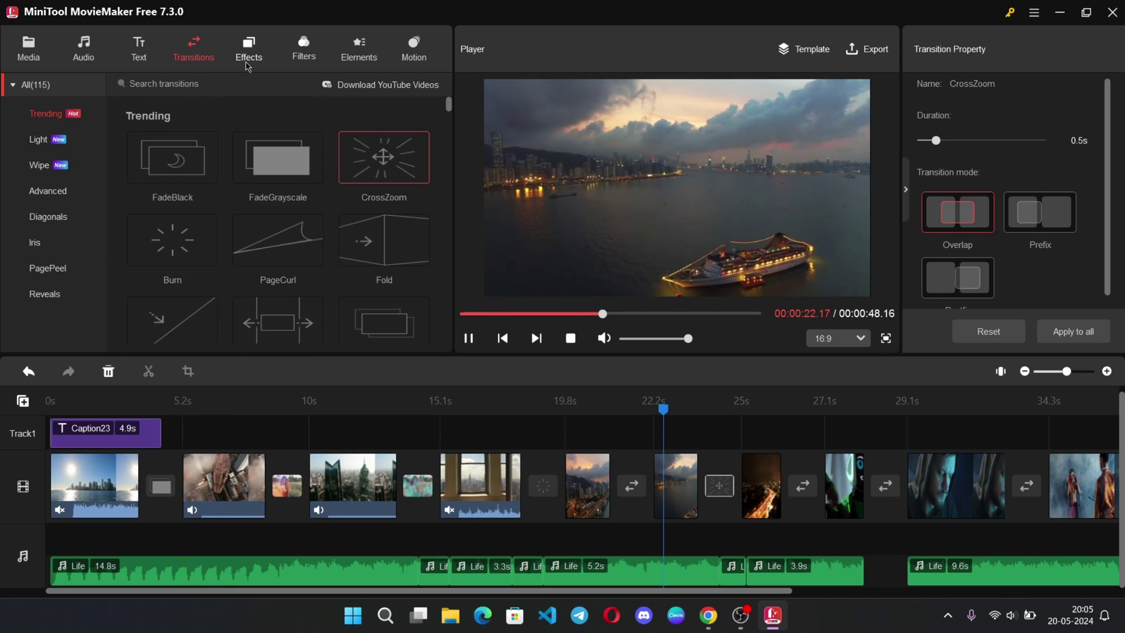
Browse the list of video effects
left_click(249, 49)
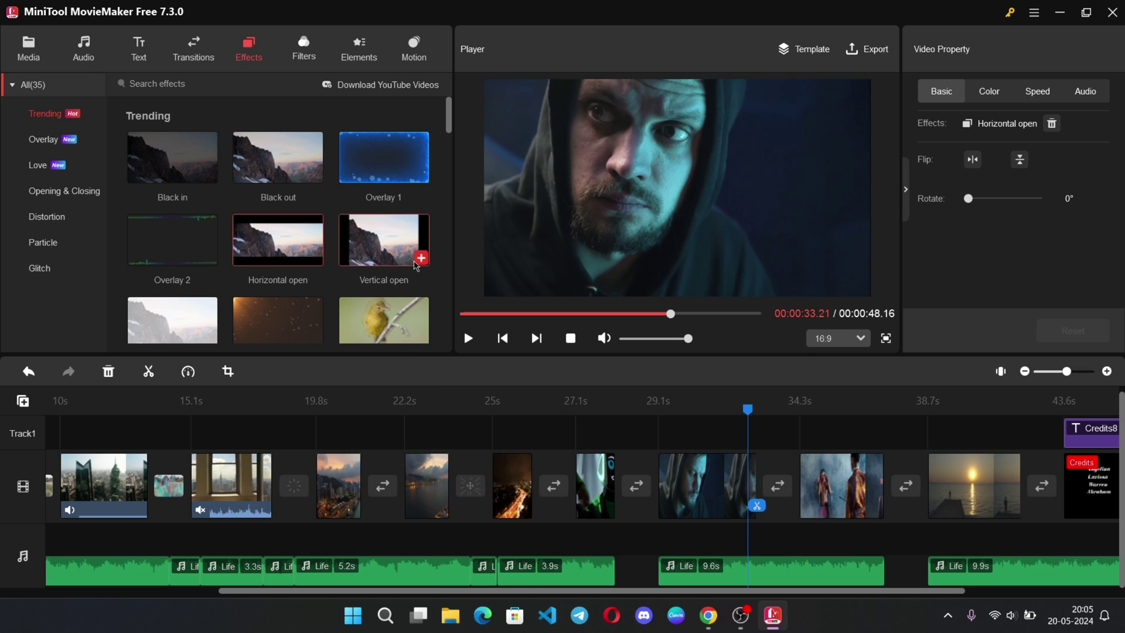
scroll(346, 240, "down", 1)
mouse_move(365, 244)
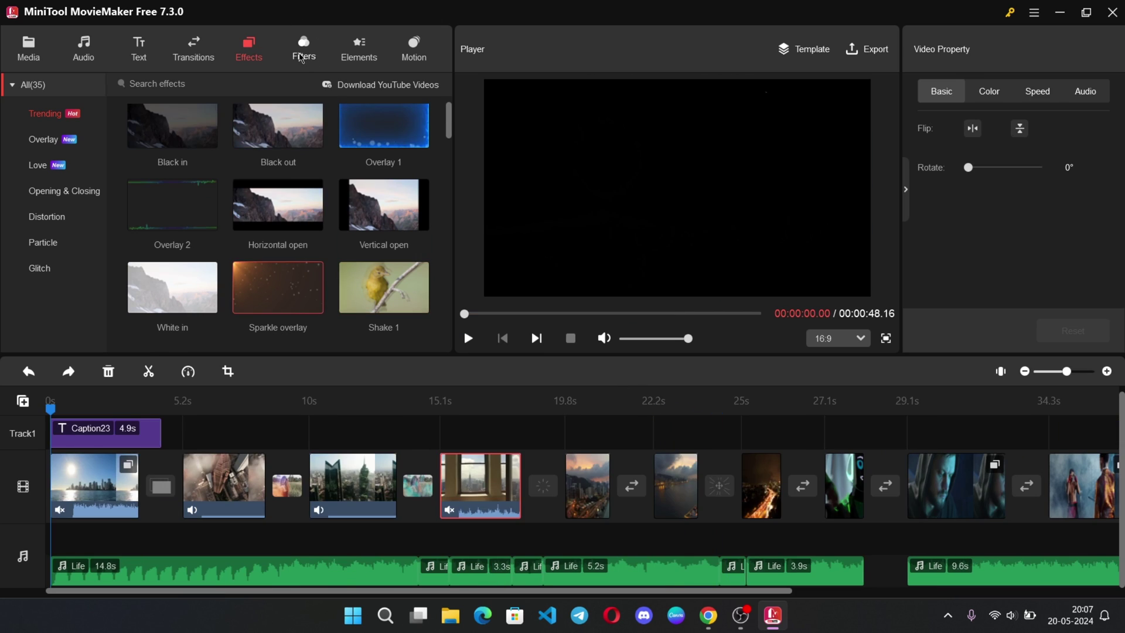
Apply the Blackcat filter to the first clip and Cool 1 to the second, previewing both
left_click(301, 57)
left_click(91, 486)
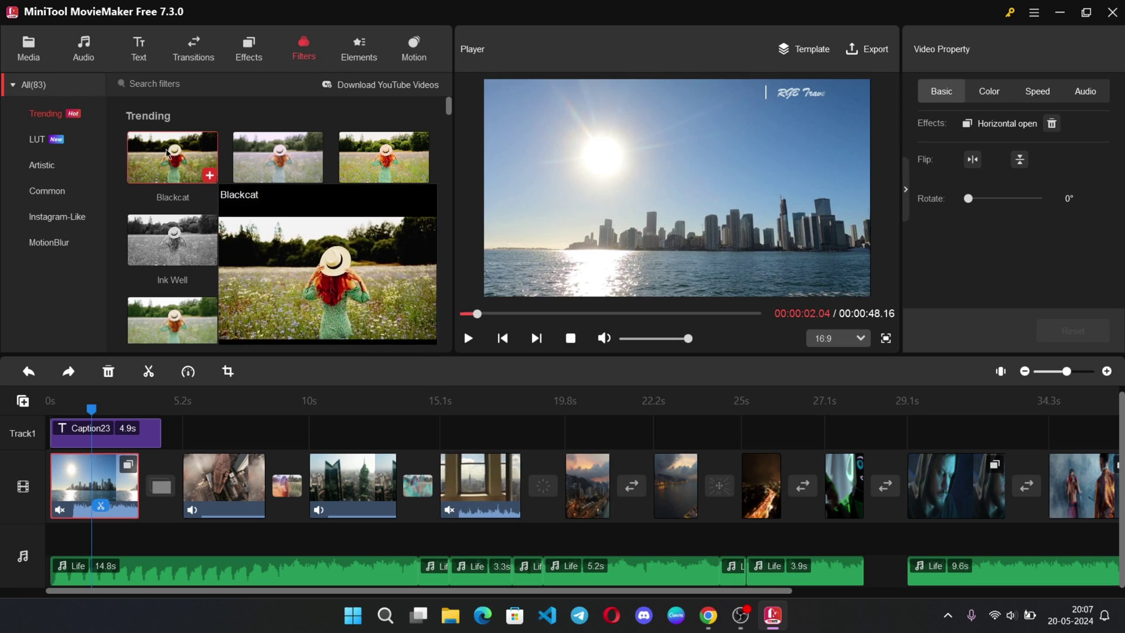
left_click_drag(101, 475, 100, 469)
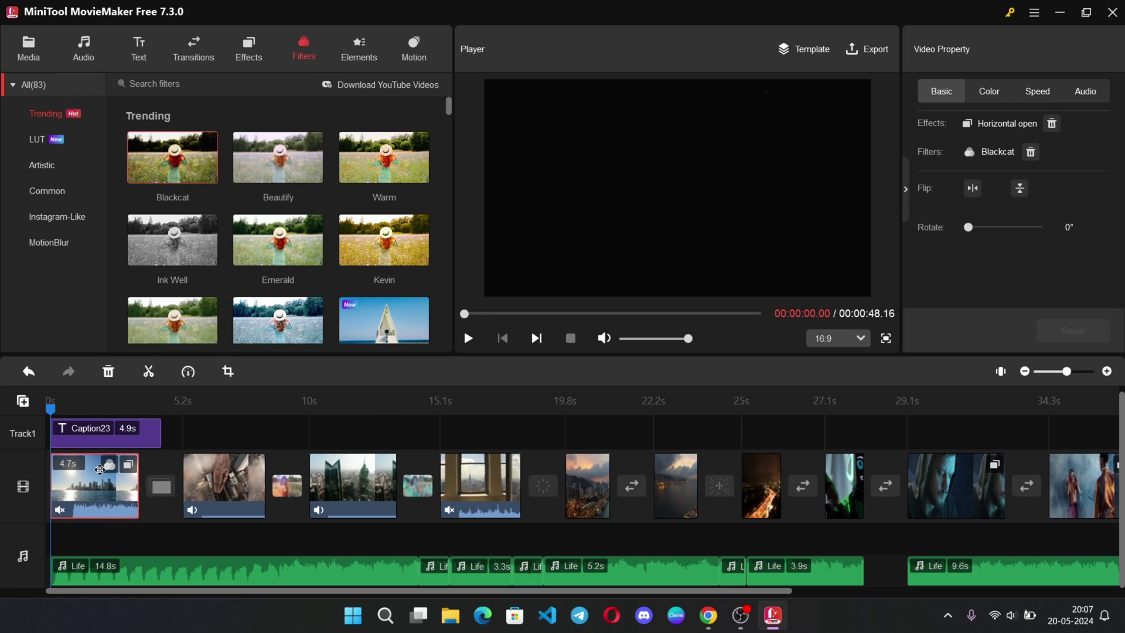
left_click(472, 340)
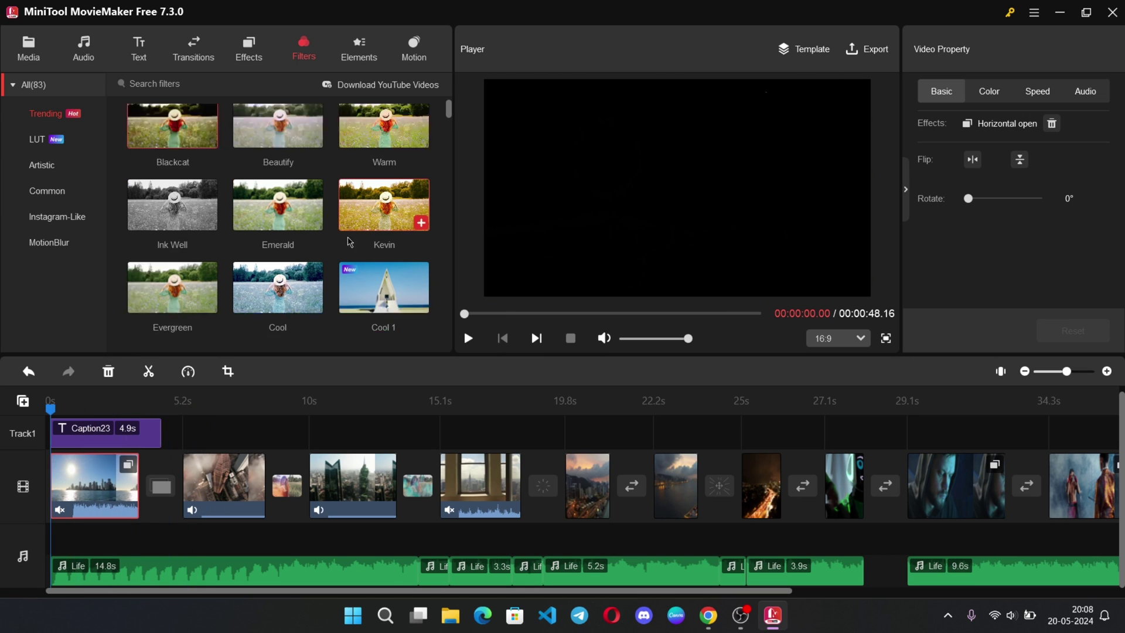
left_click(468, 338)
left_click(469, 339)
left_click(468, 338)
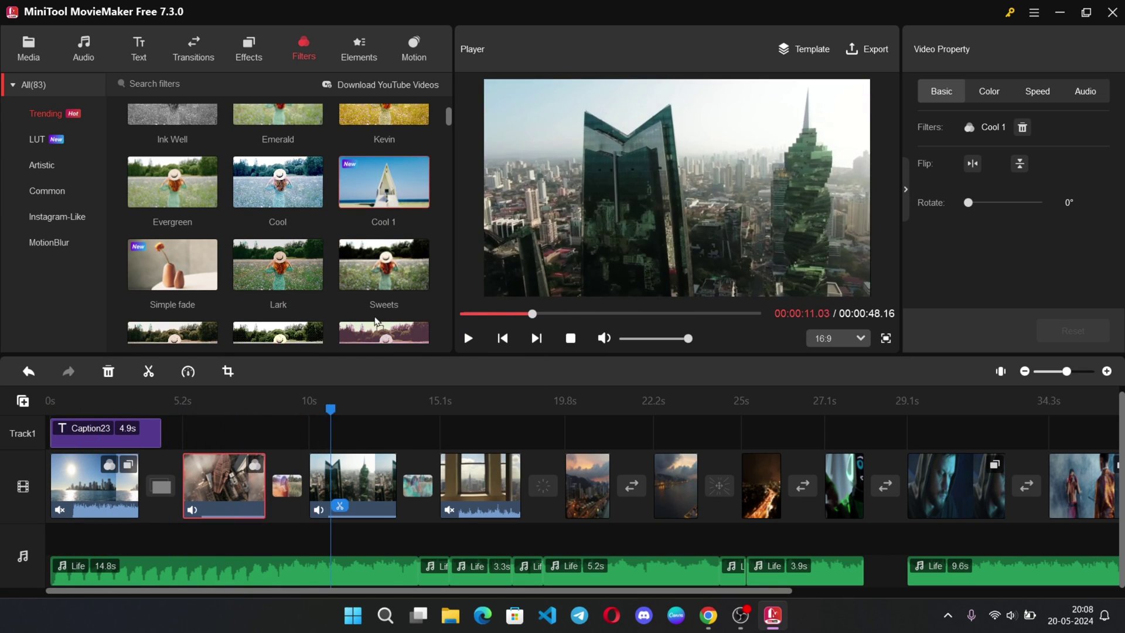
scroll(278, 223, "down", 2)
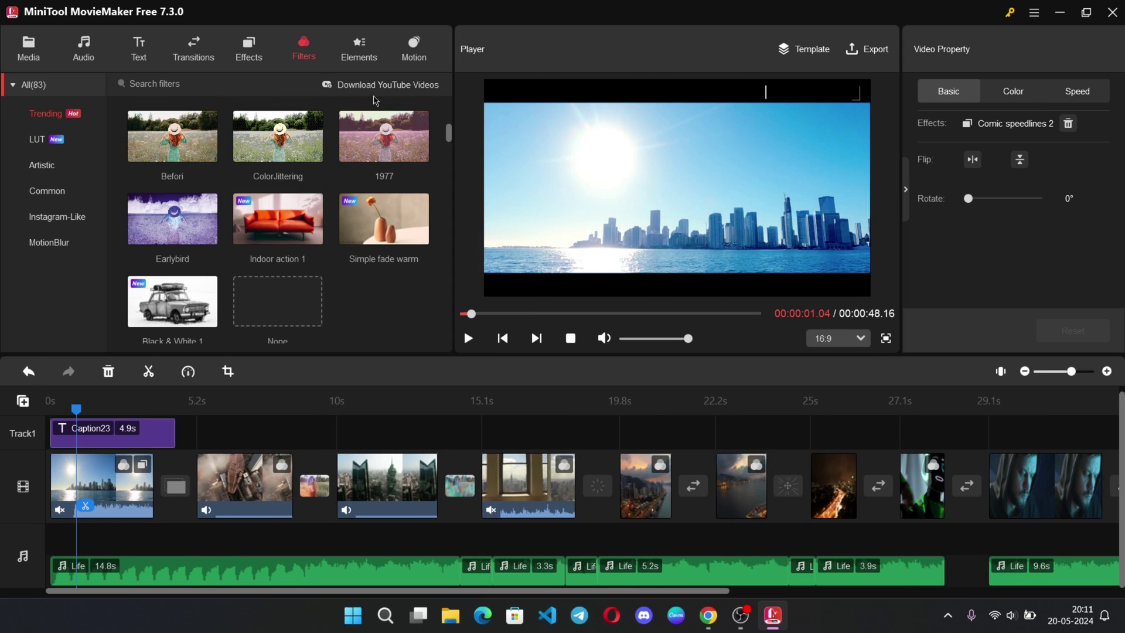
Add Smoke effect 1 on Track2 near the start, shortened and repositioned in the frame
left_click(366, 57)
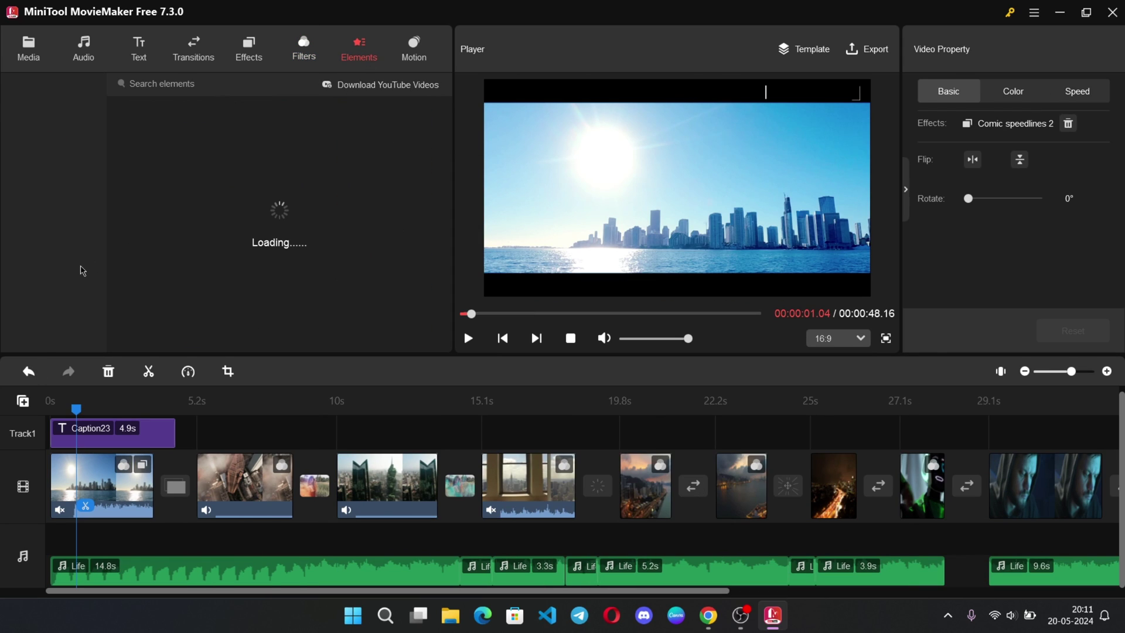
left_click_drag(78, 412, 3, 396)
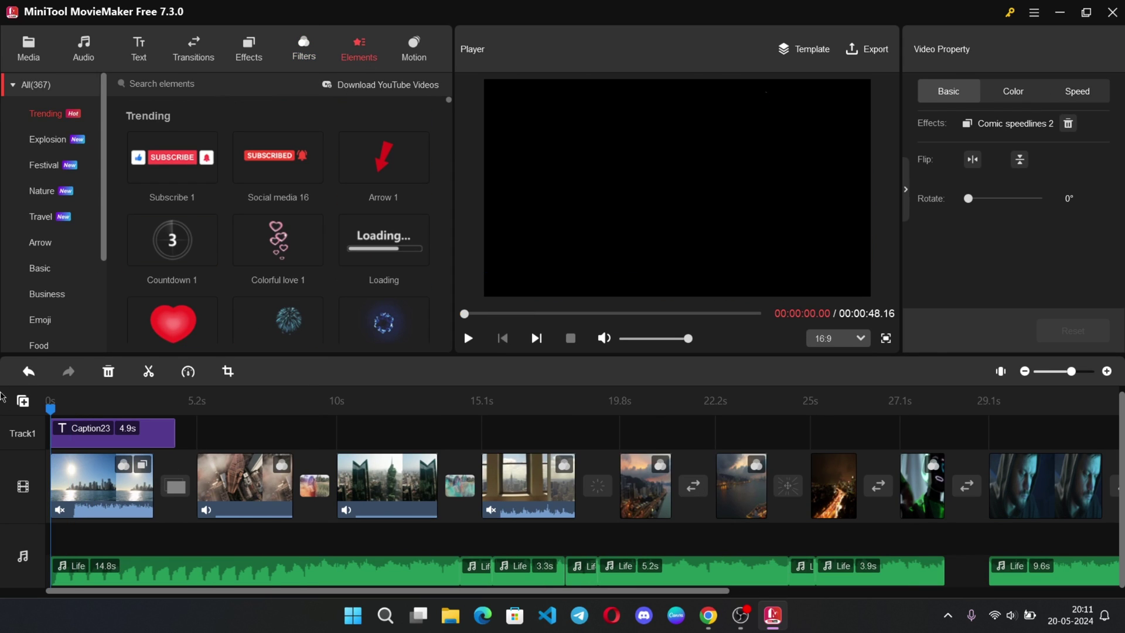
scroll(420, 235, "down", 2)
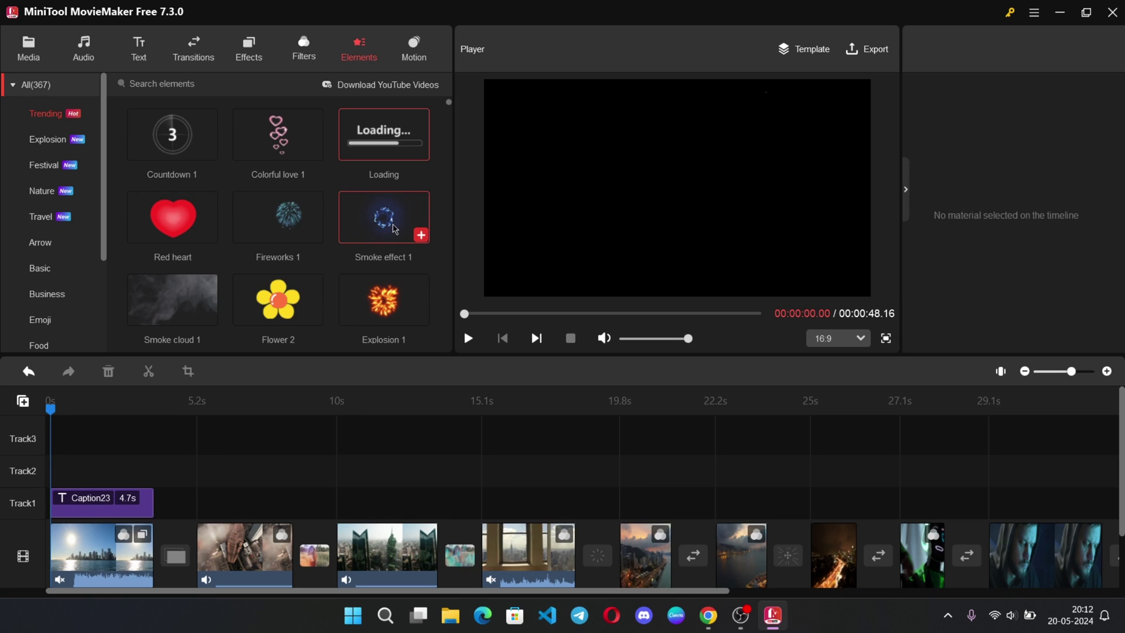
left_click_drag(80, 462, 79, 472)
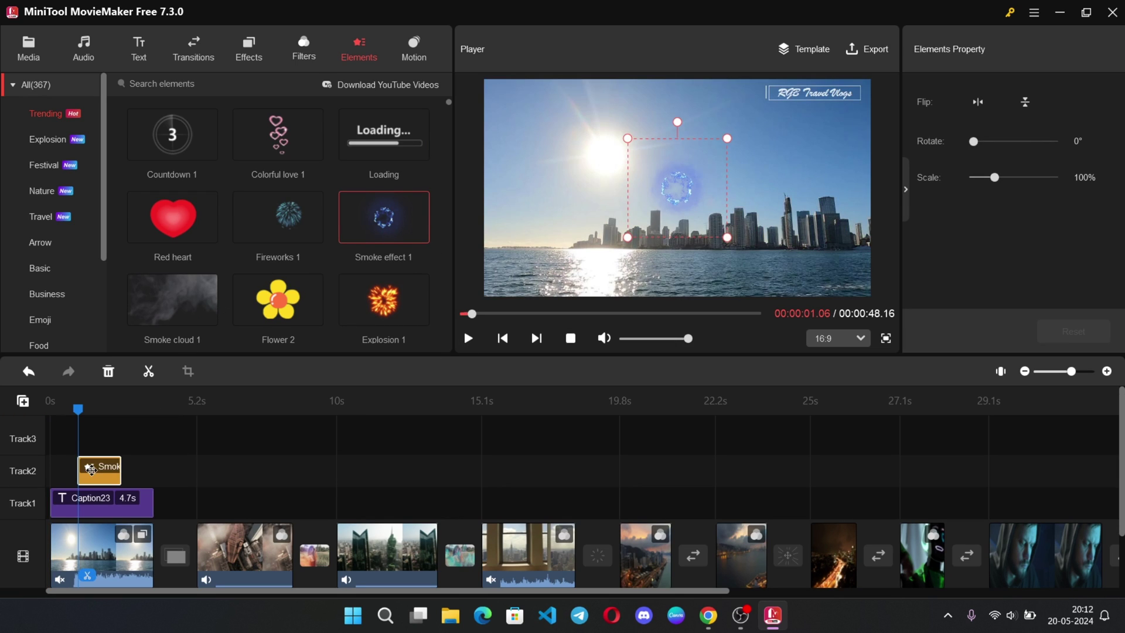
left_click(468, 338)
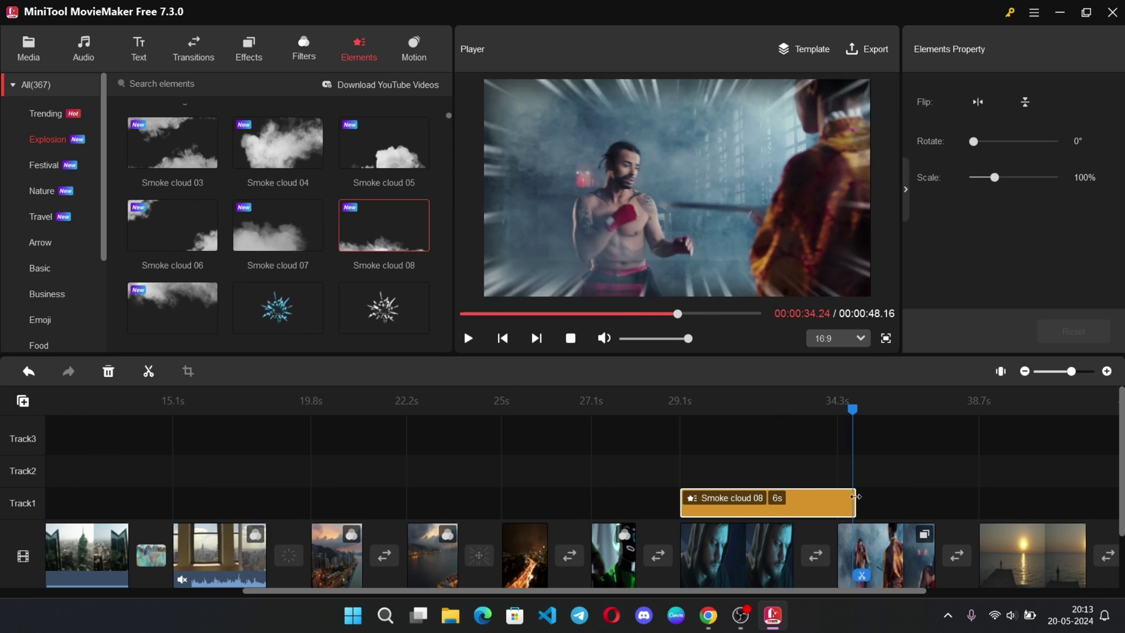
left_click_drag(855, 503, 793, 503)
left_click_drag(803, 277, 729, 234)
Place the Social media 16 sticker over the sunset clip toward the lower left and preview the video
left_click(45, 113)
left_click_drag(277, 157, 980, 502)
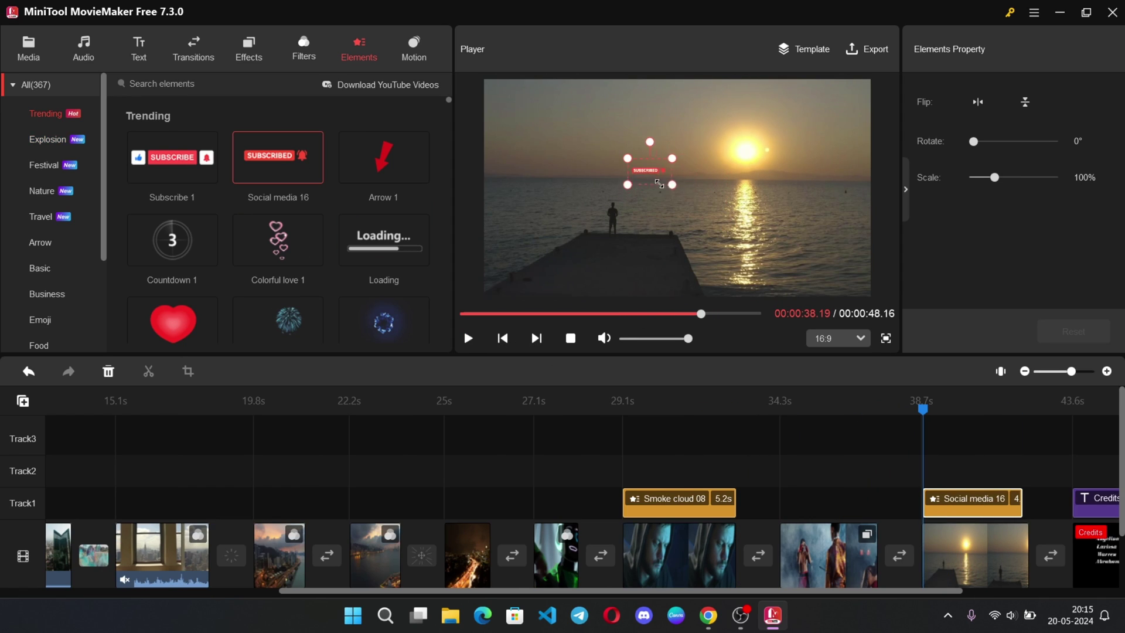
left_click_drag(662, 183, 530, 280)
left_click(468, 338)
left_click(636, 181)
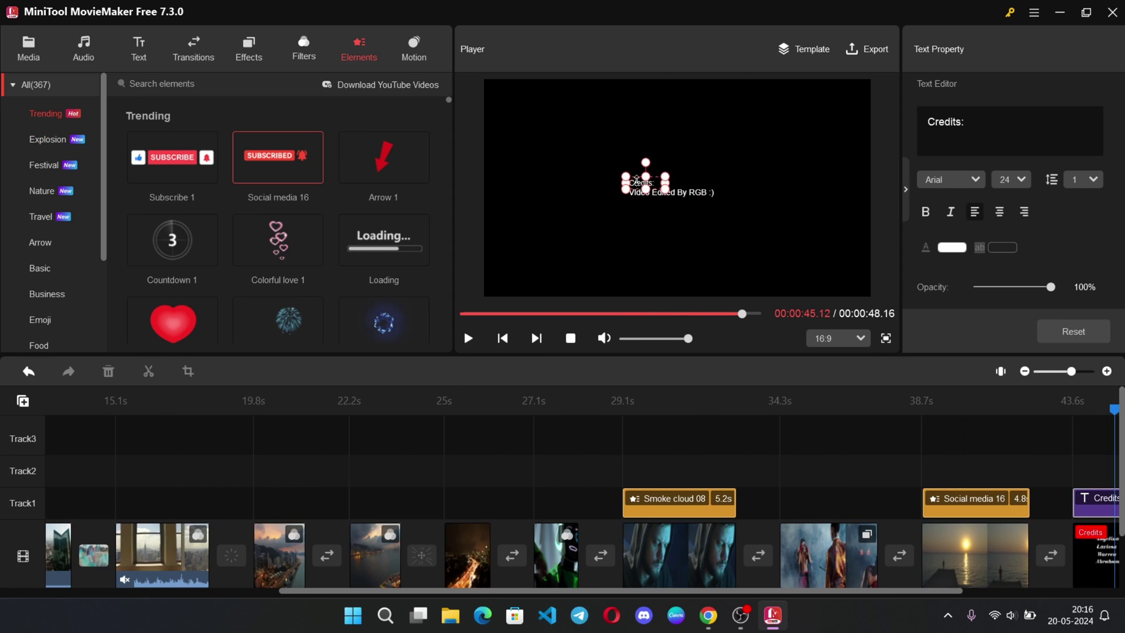
left_click(469, 338)
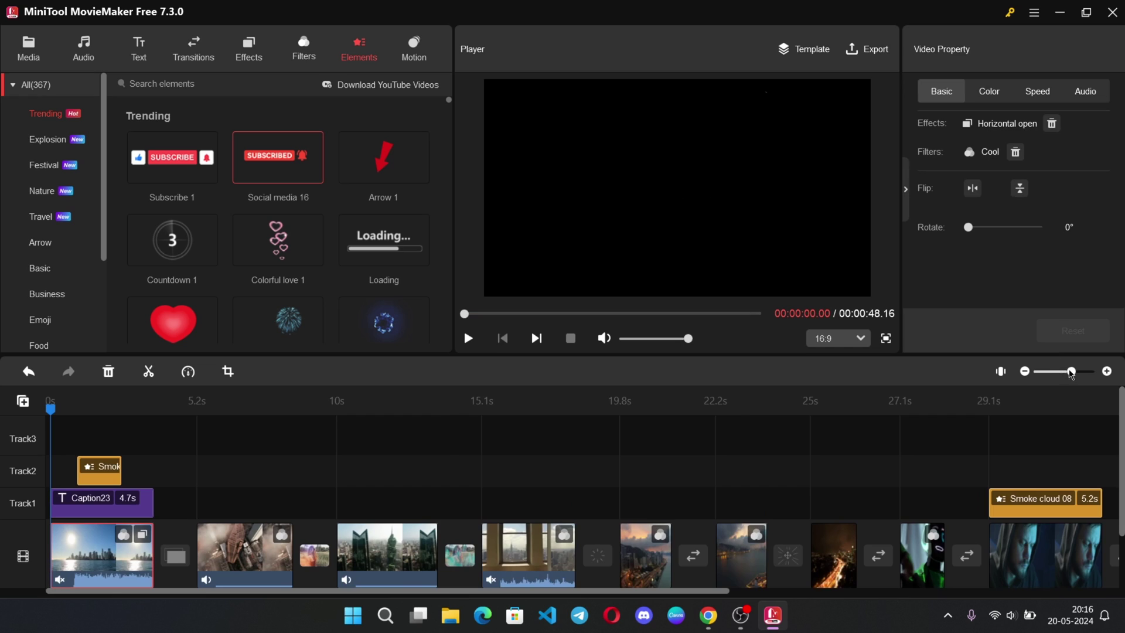
left_click(472, 340)
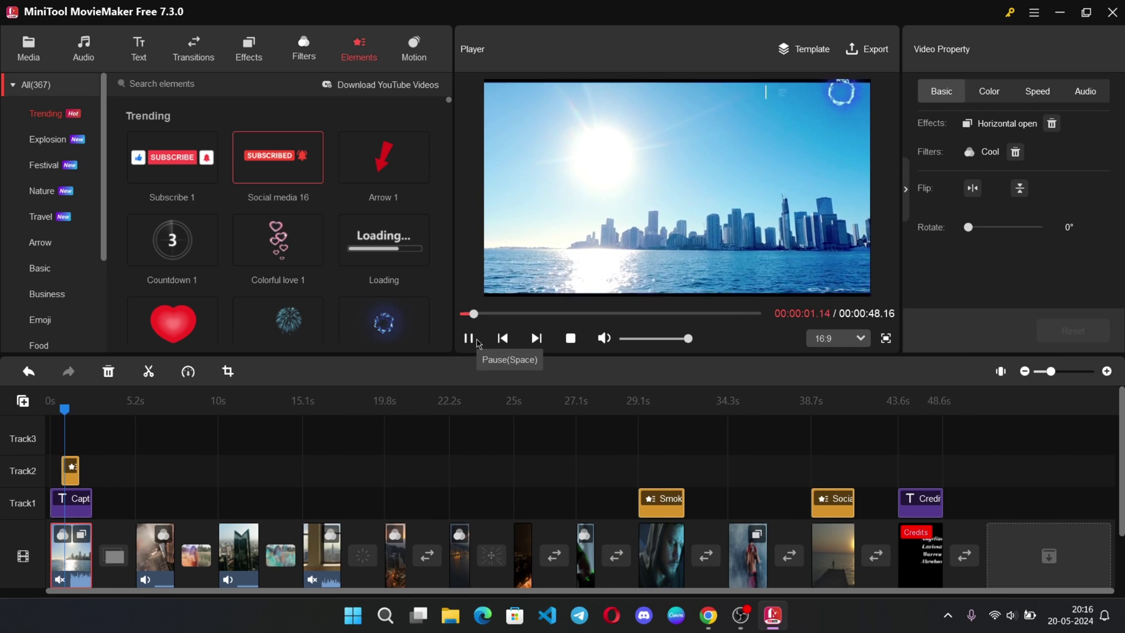
left_click(478, 343)
scroll(434, 234, "down", 5)
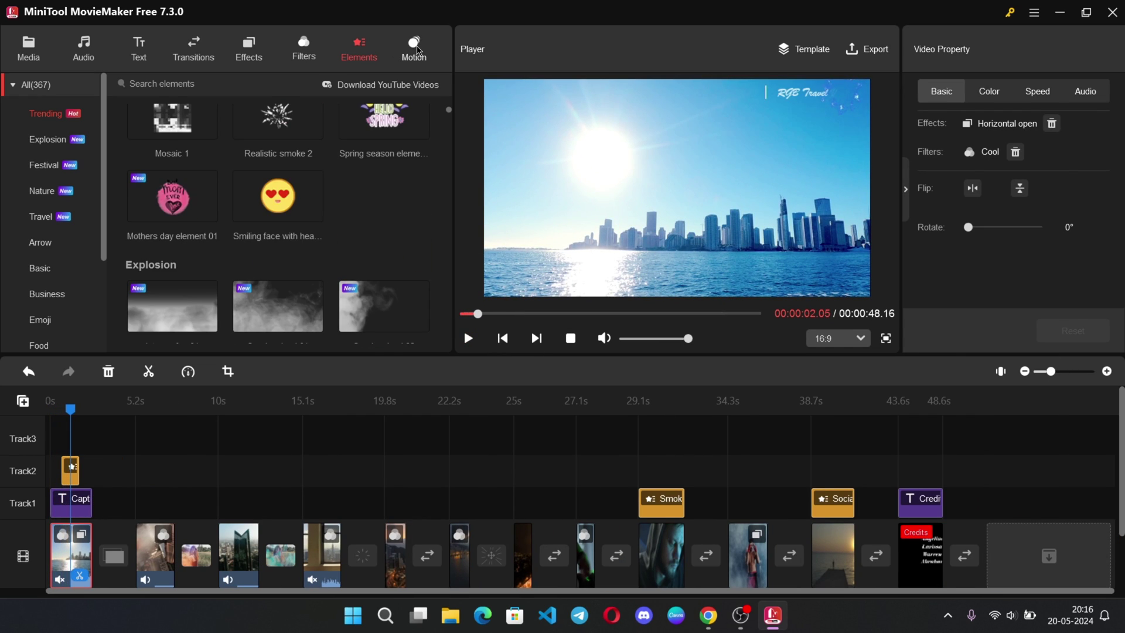
Browse the motion presets and select the sunset clip carrying the Pan up motion
left_click(416, 49)
scroll(352, 240, "down", 2)
scroll(386, 275, "down", 4)
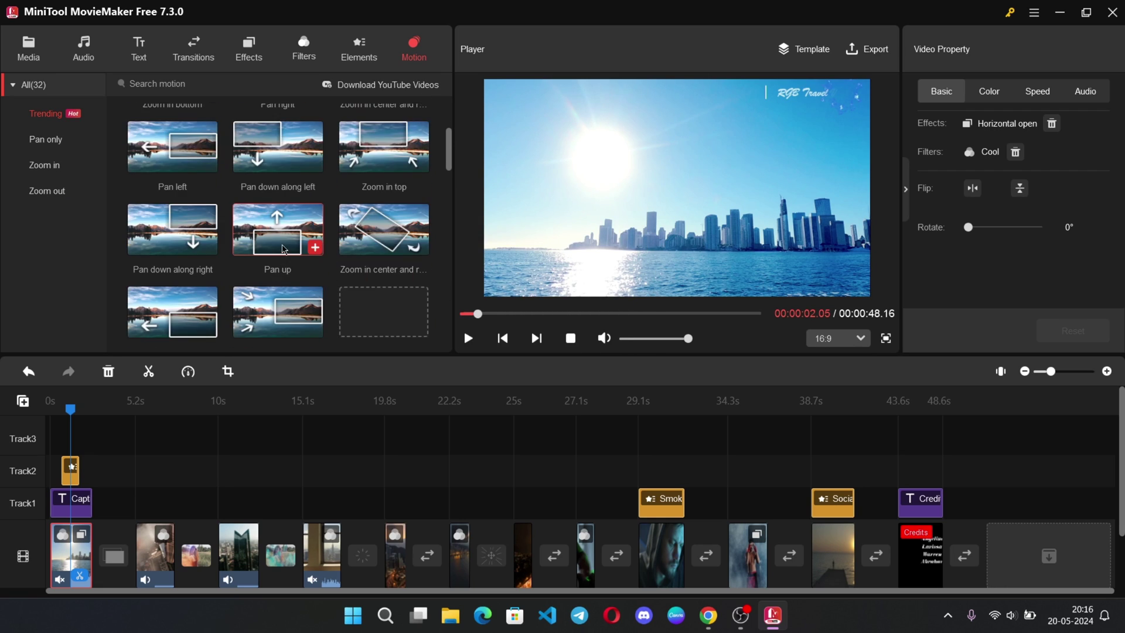
scroll(222, 225, "down", 1)
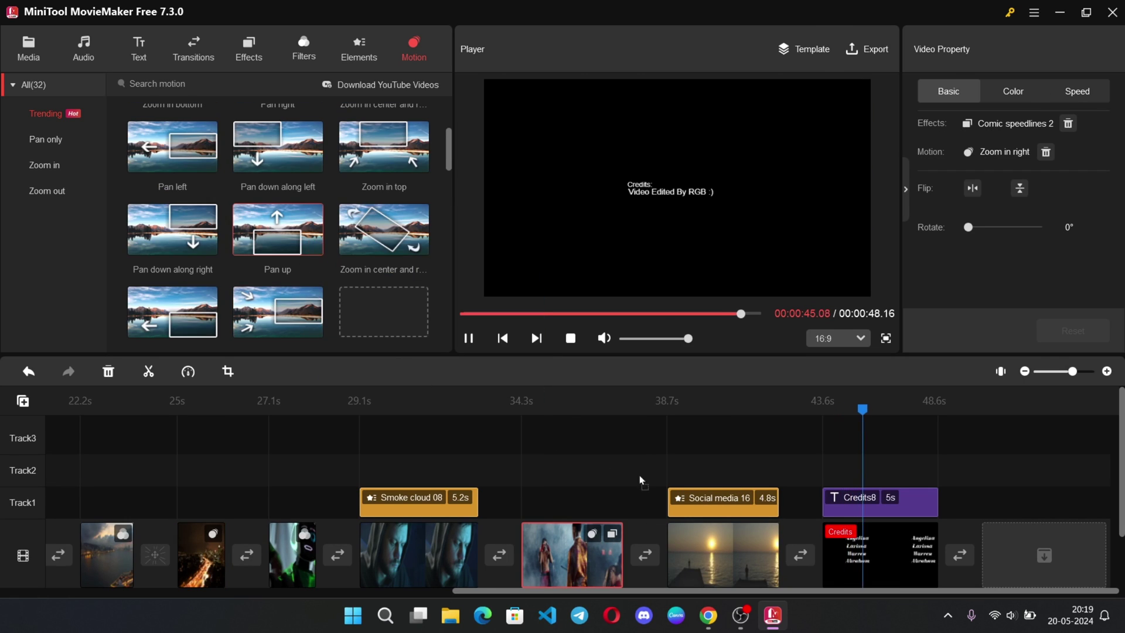
left_click(777, 535)
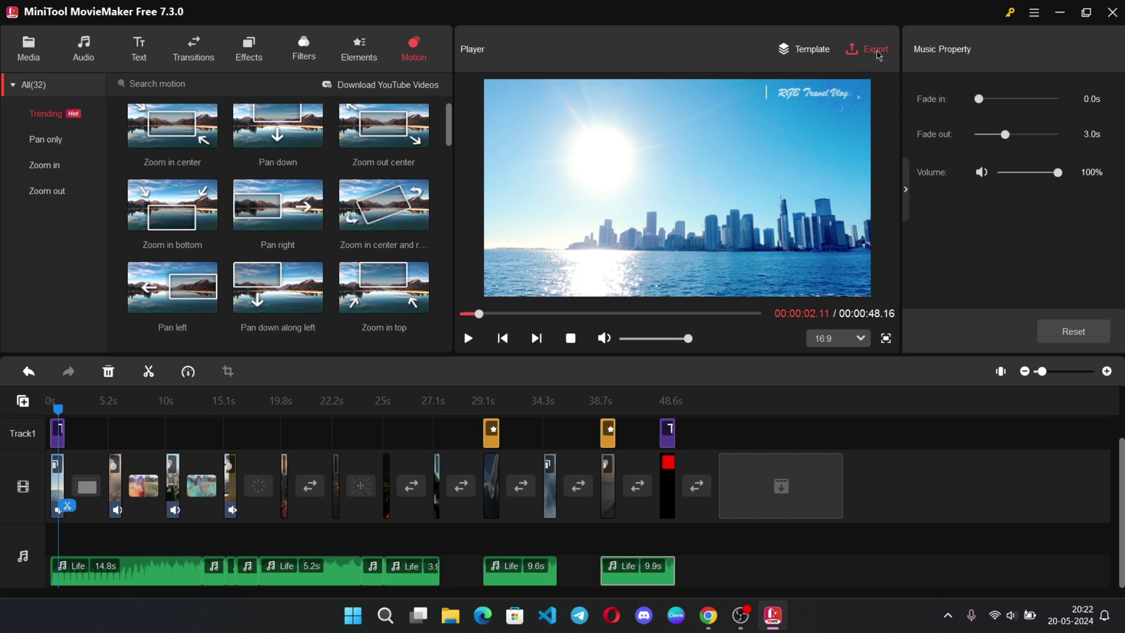
In the export window, keep MP4 at 1920x1080 and review the frame rate and quality settings
left_click(879, 56)
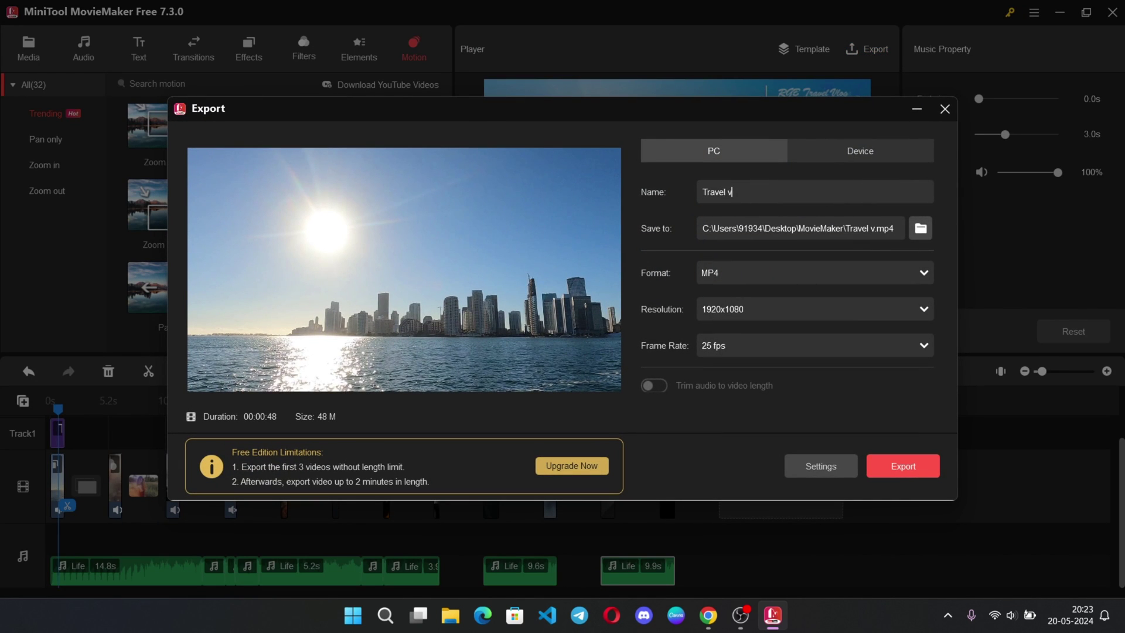
left_click(771, 273)
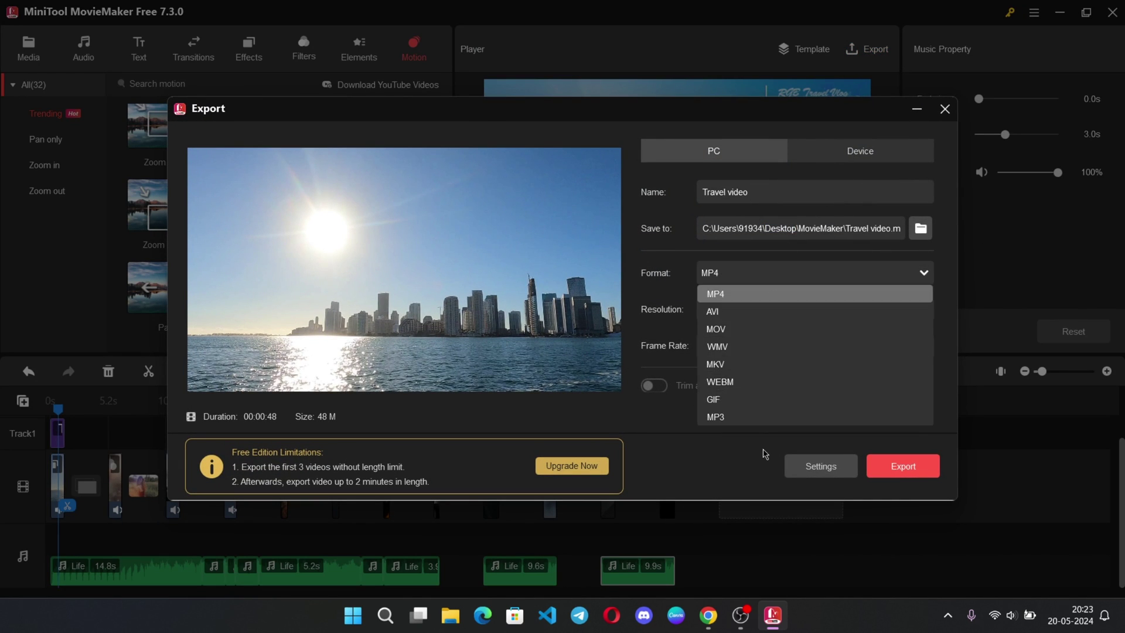
left_click(721, 299)
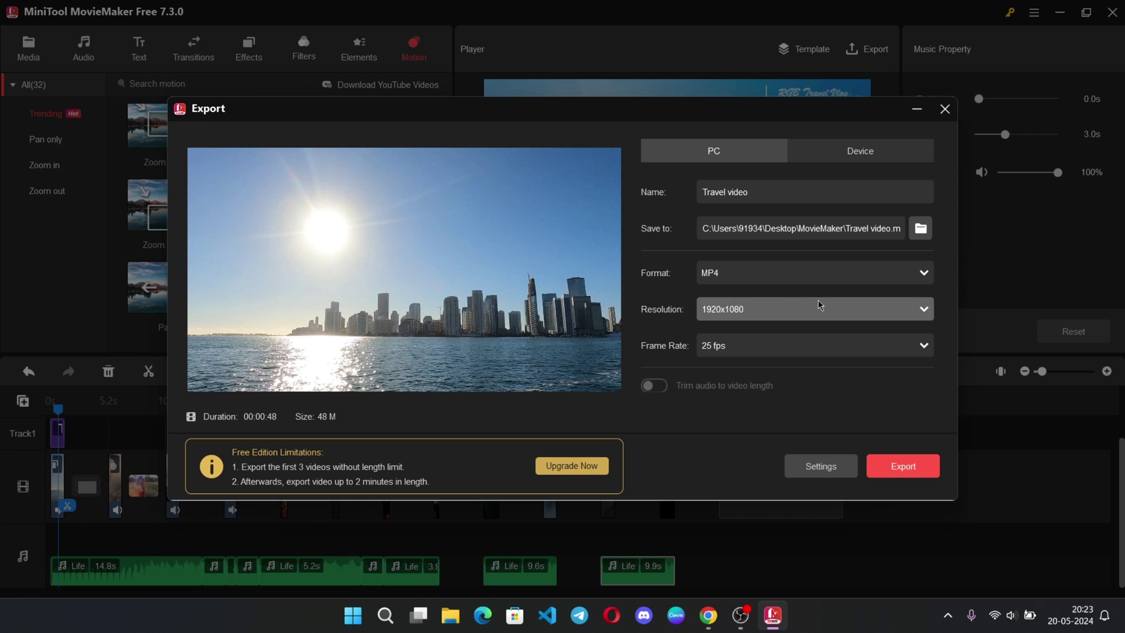
left_click(797, 309)
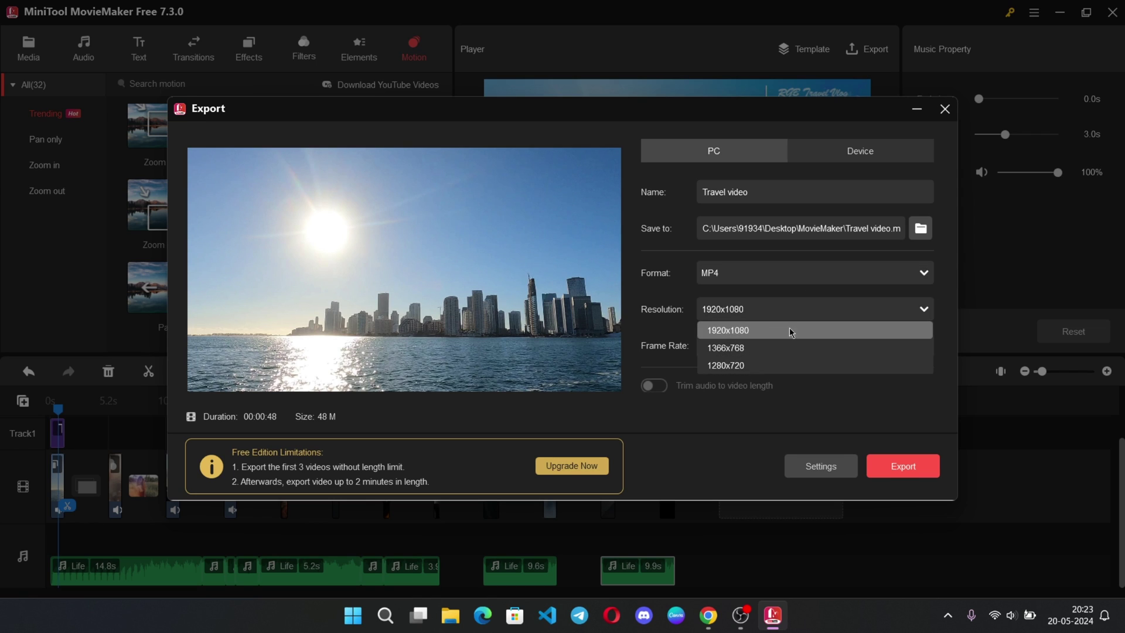
left_click(757, 331)
left_click(771, 348)
left_click(770, 366)
left_click(822, 467)
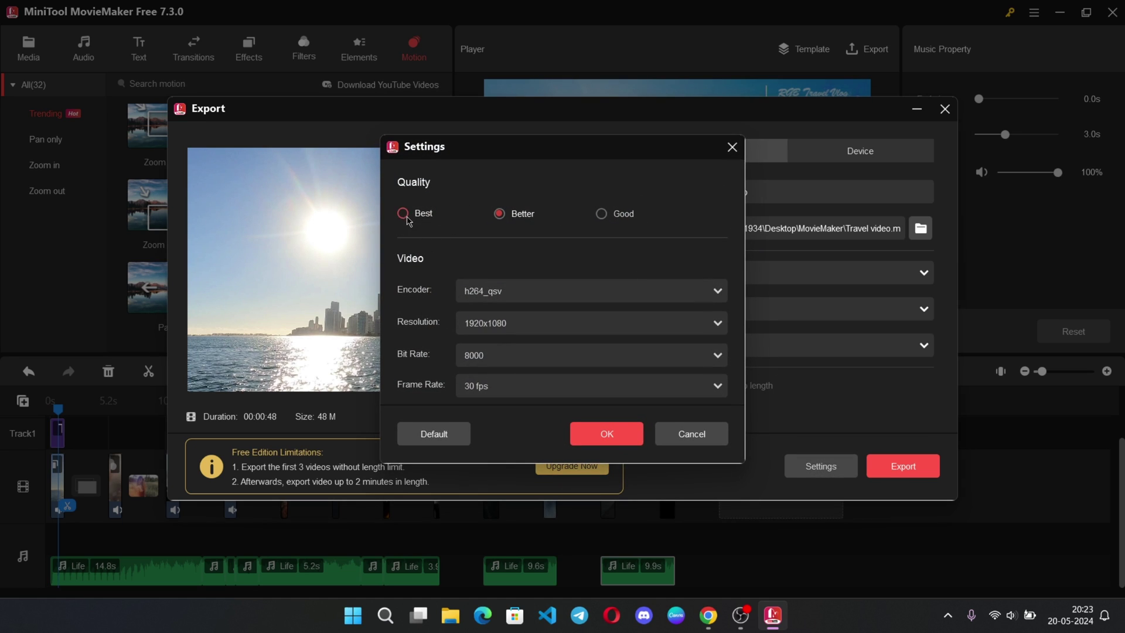
left_click(601, 440)
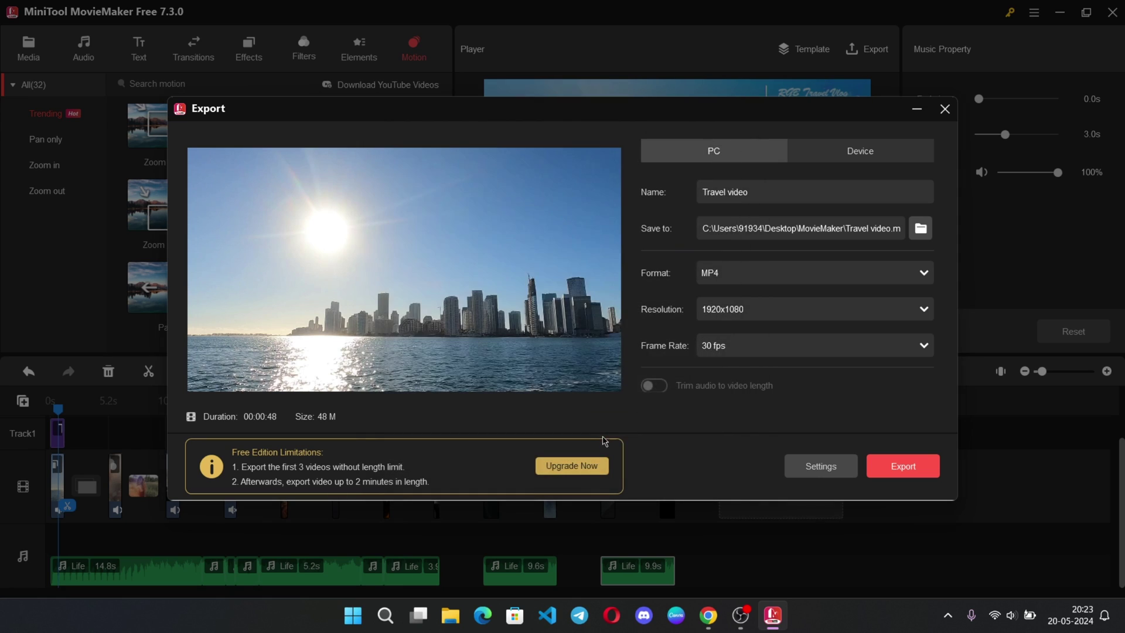
Return to PC output with MP4 and start exporting 'Travel video'
left_click(862, 154)
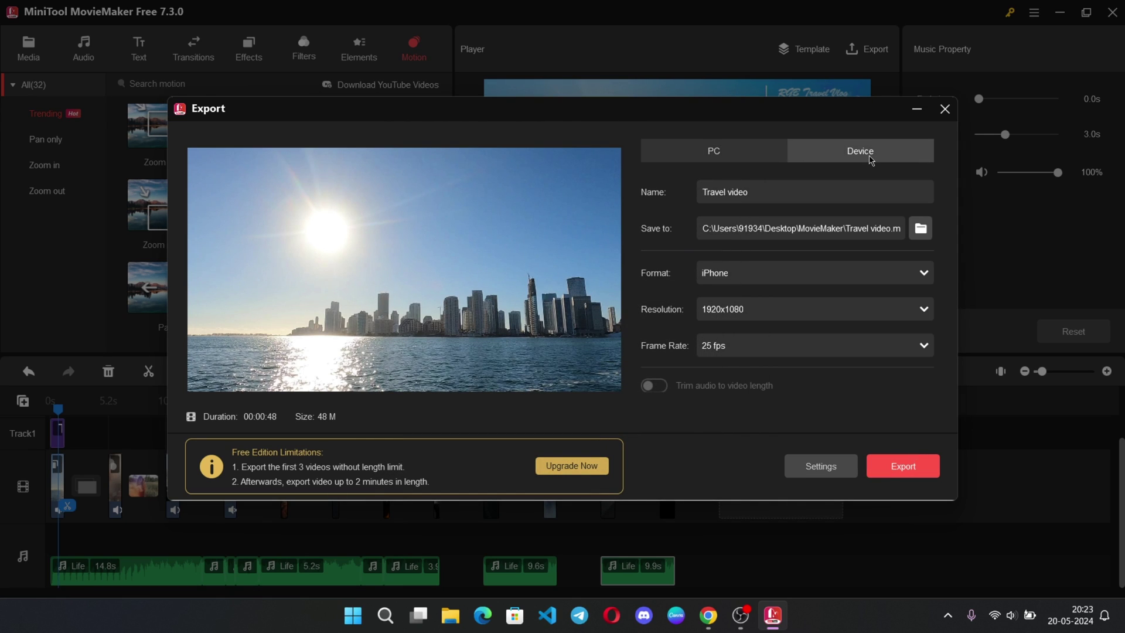
left_click(810, 280)
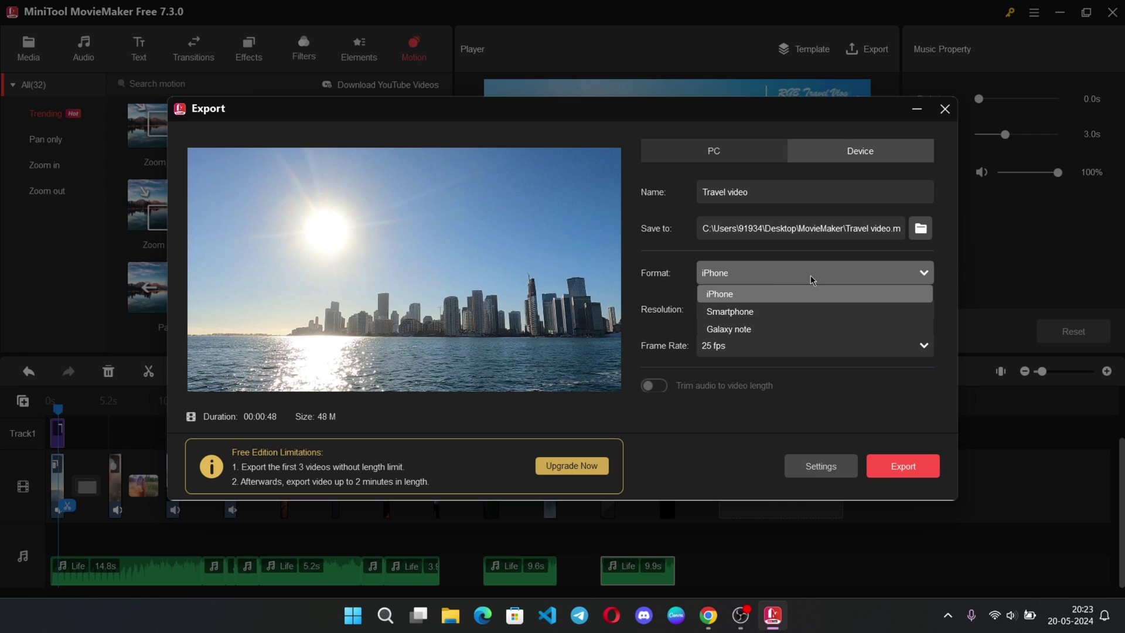
left_click(779, 291)
left_click(907, 474)
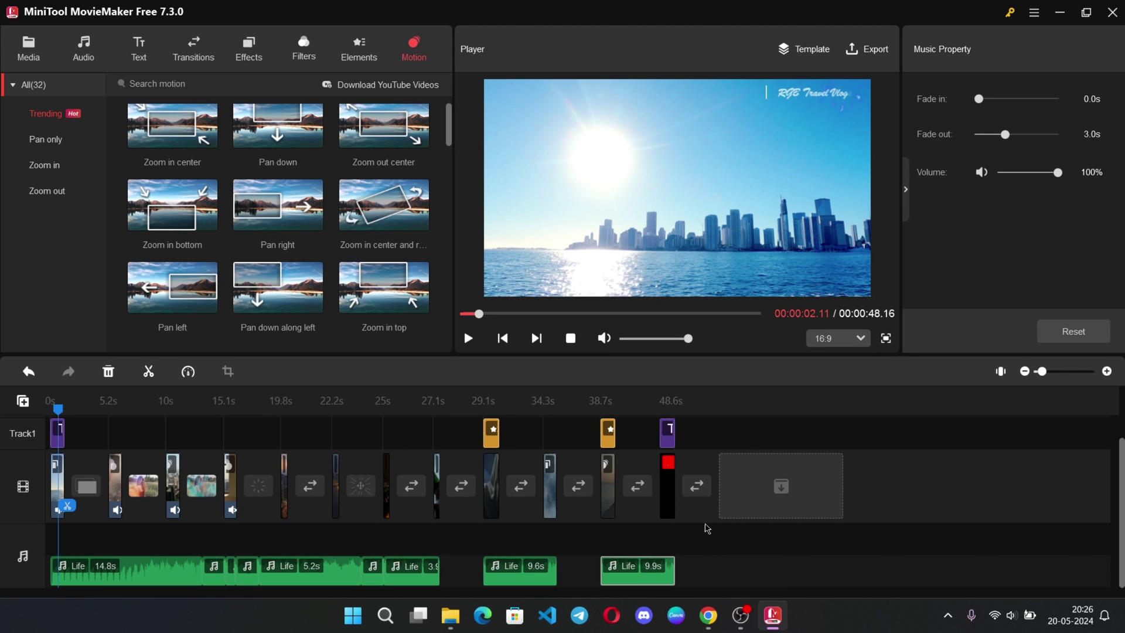
Switch the project to a 1:1 square ratio, centre the RGB Travel Vlogs title and preview it
left_click(838, 339)
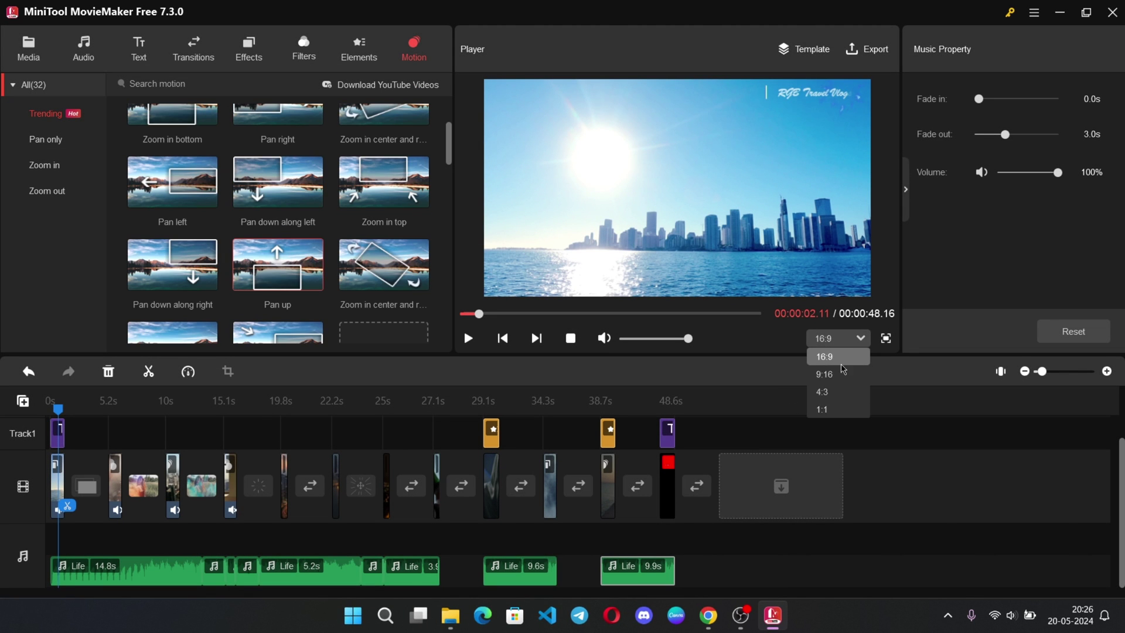
left_click(832, 409)
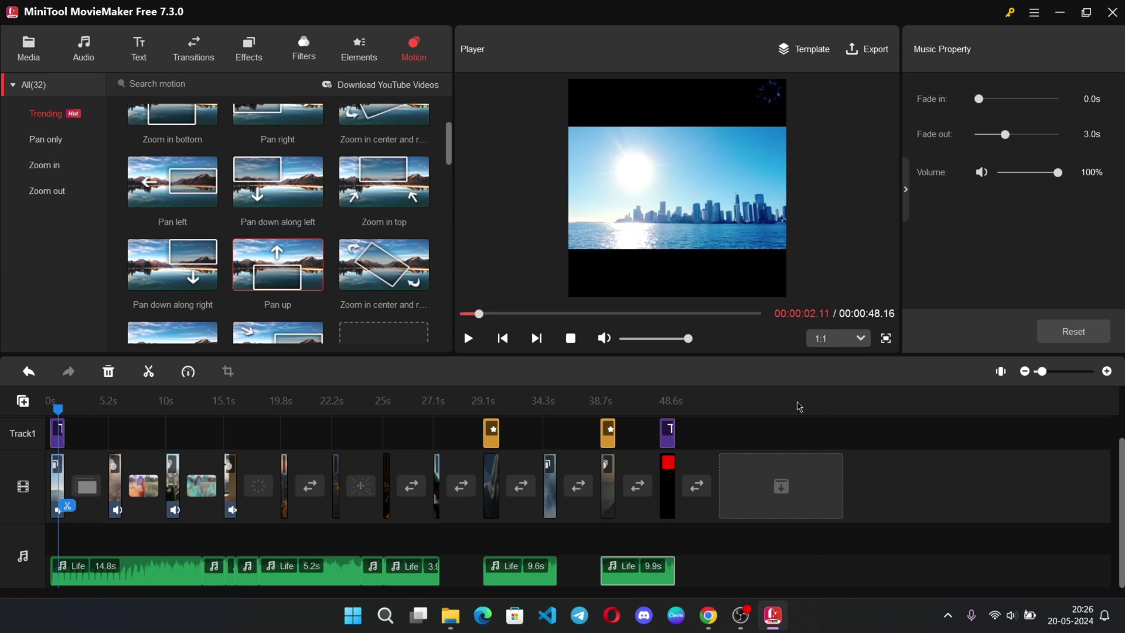
left_click_drag(762, 92, 686, 109)
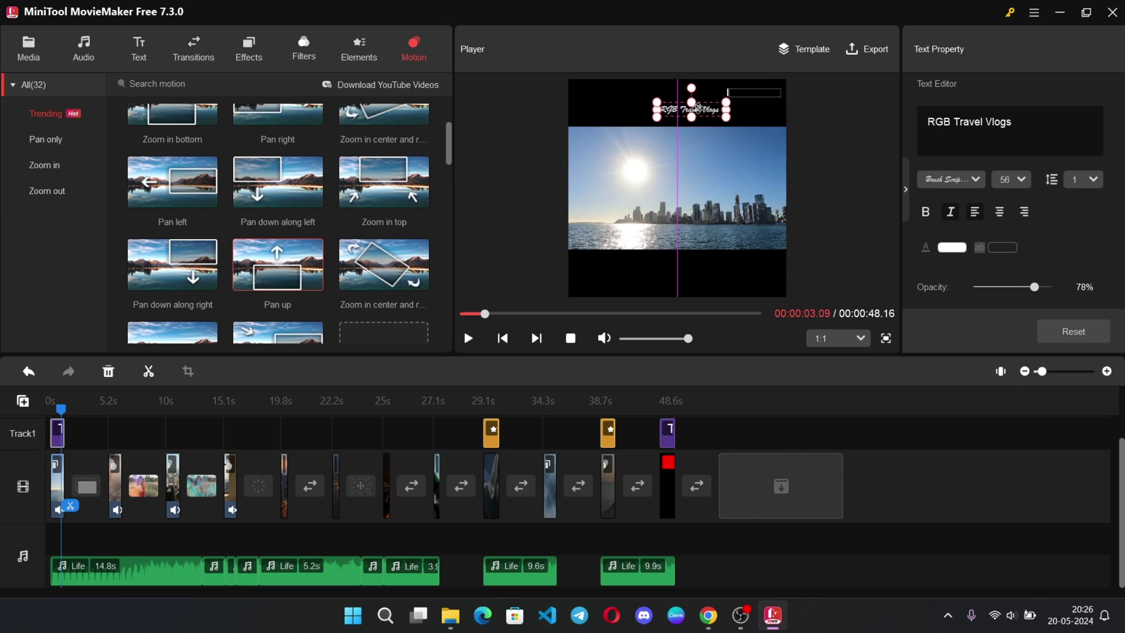
left_click(469, 338)
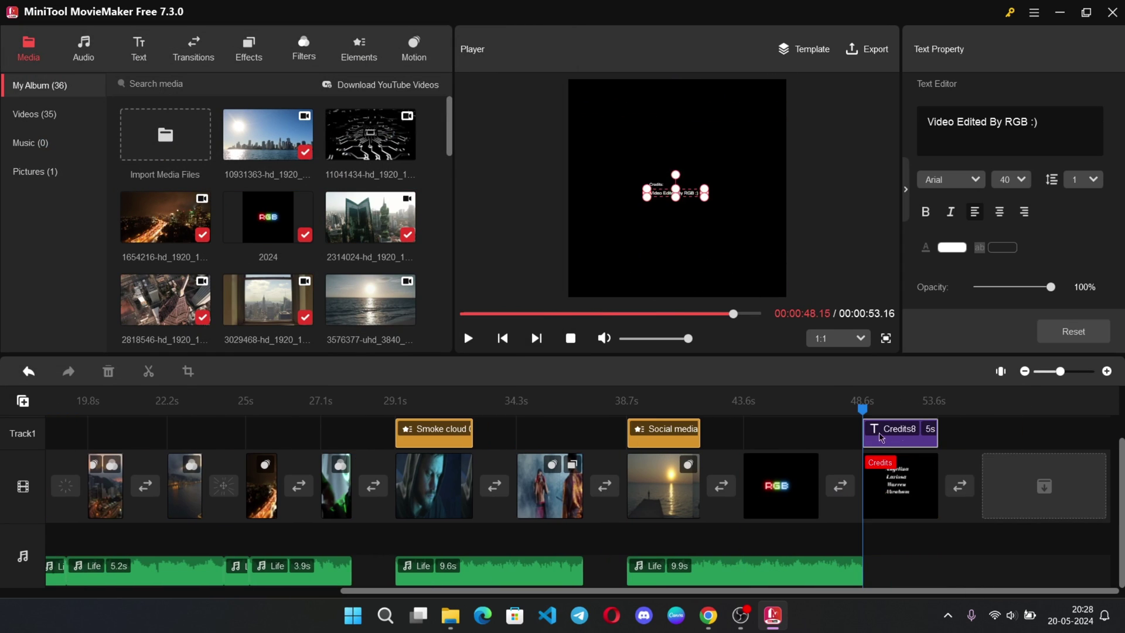
Add a CrossZoom transition before the RGB end clip and start the 1080x1080 MP4 export
left_click(918, 475)
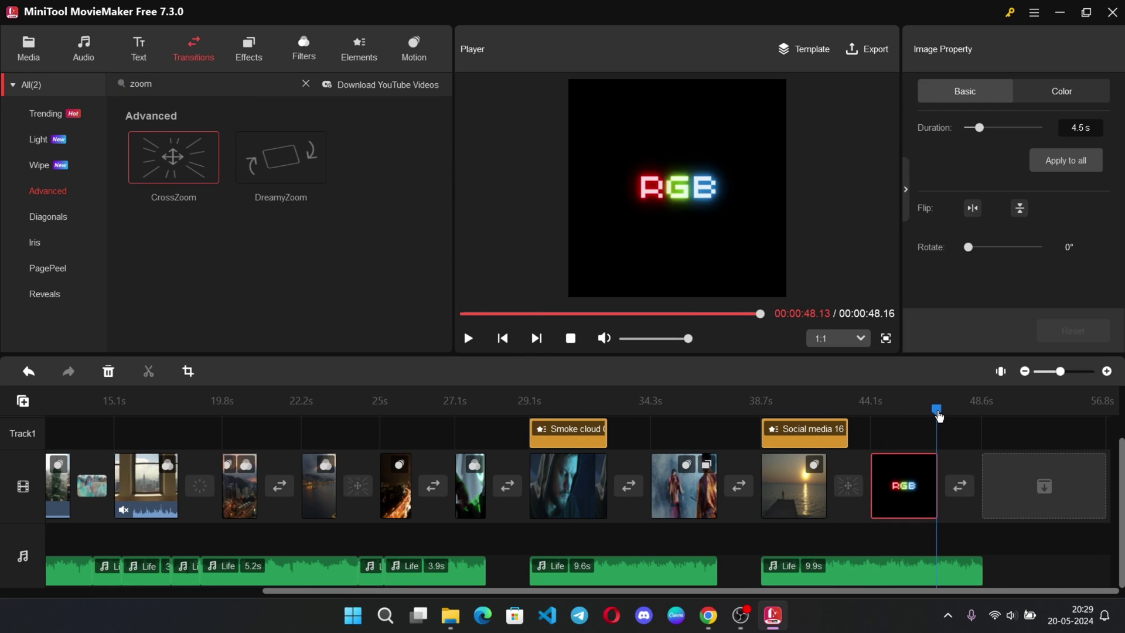
left_click(468, 338)
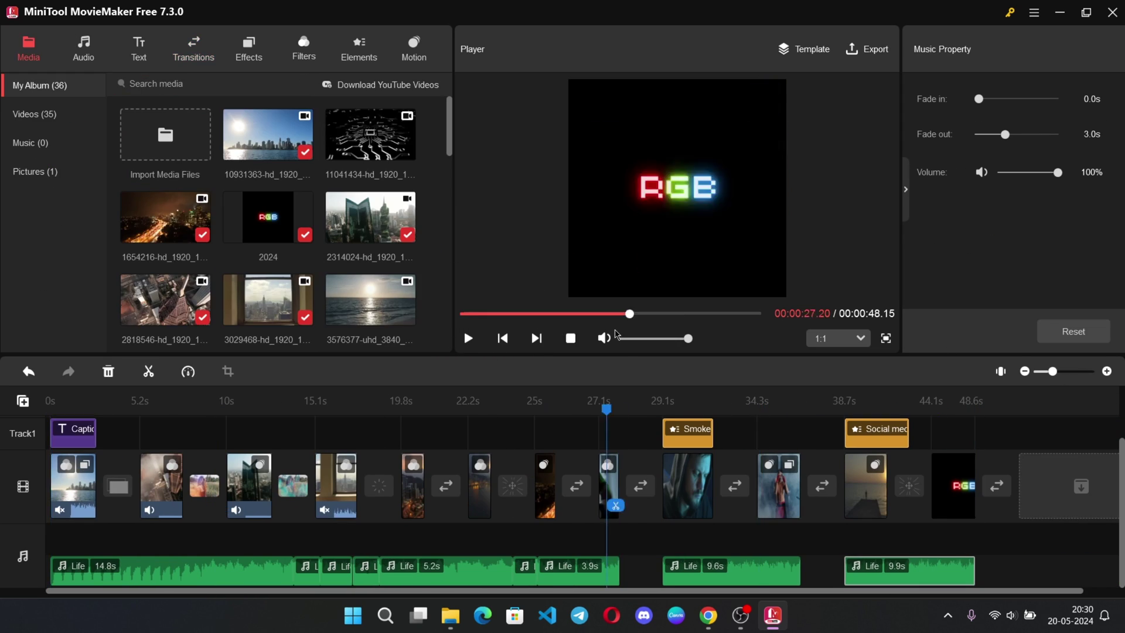
left_click(867, 49)
left_click(903, 466)
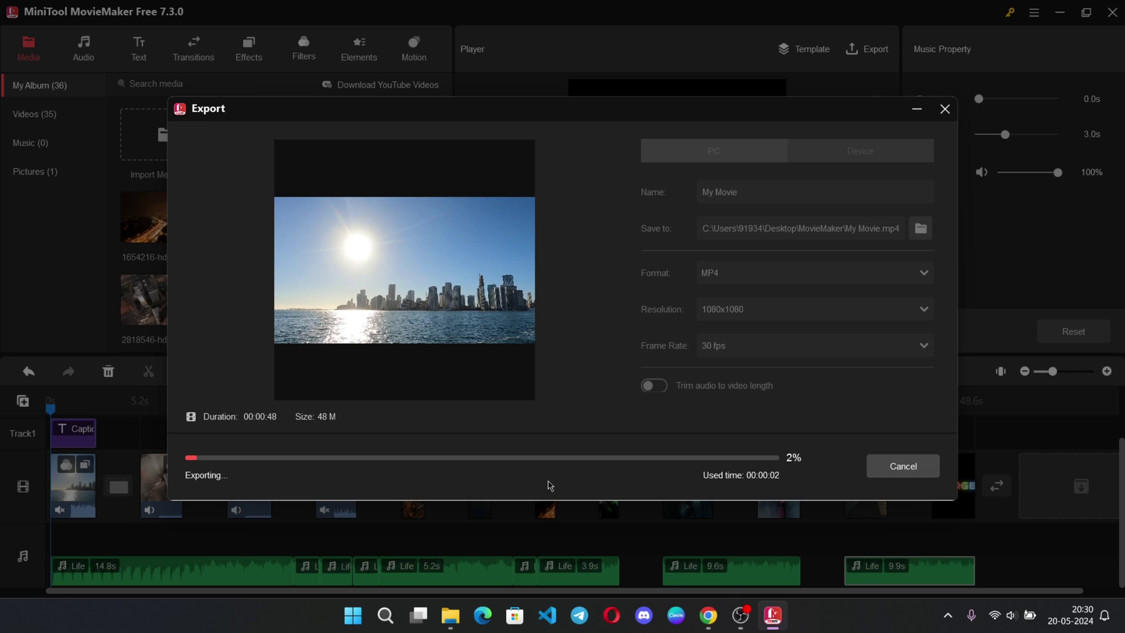